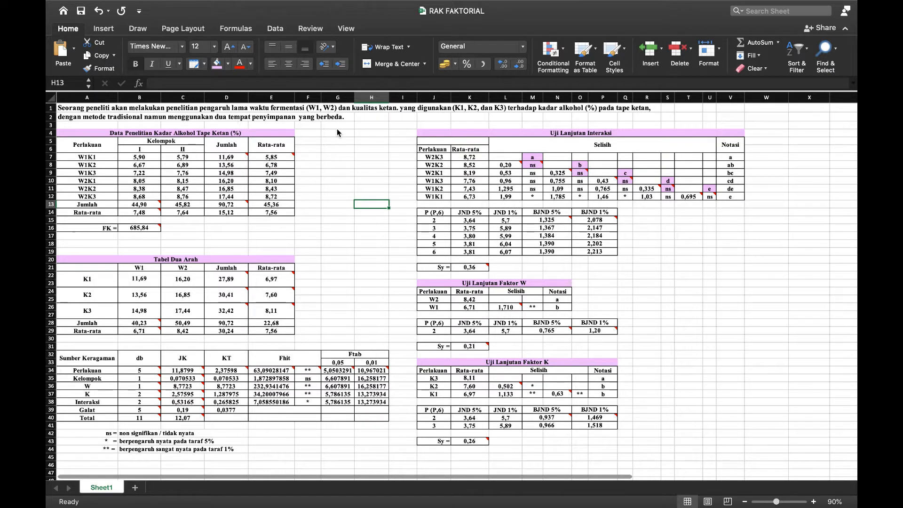
Step: Examine the row-total formulas in the Jumlah column of the alcohol content data table, cells D7, D8 and D12
left_click(226, 157)
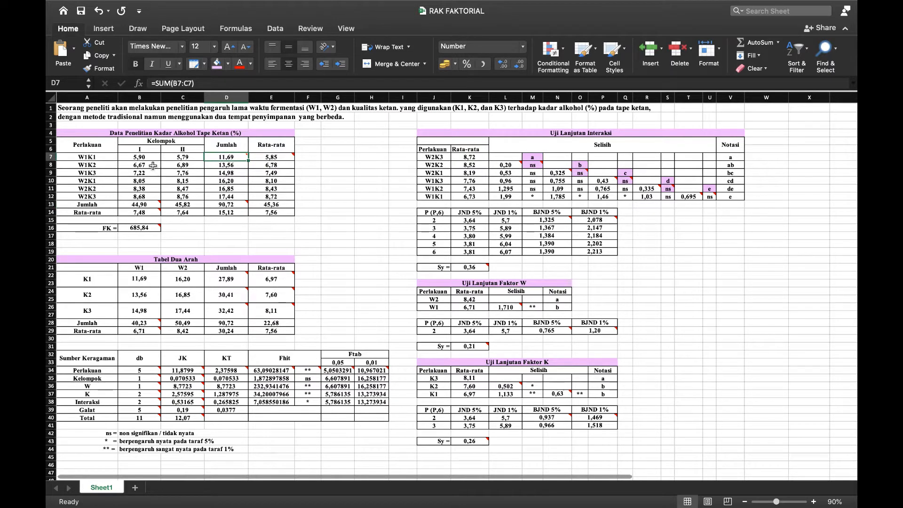
mouse_move(234, 159)
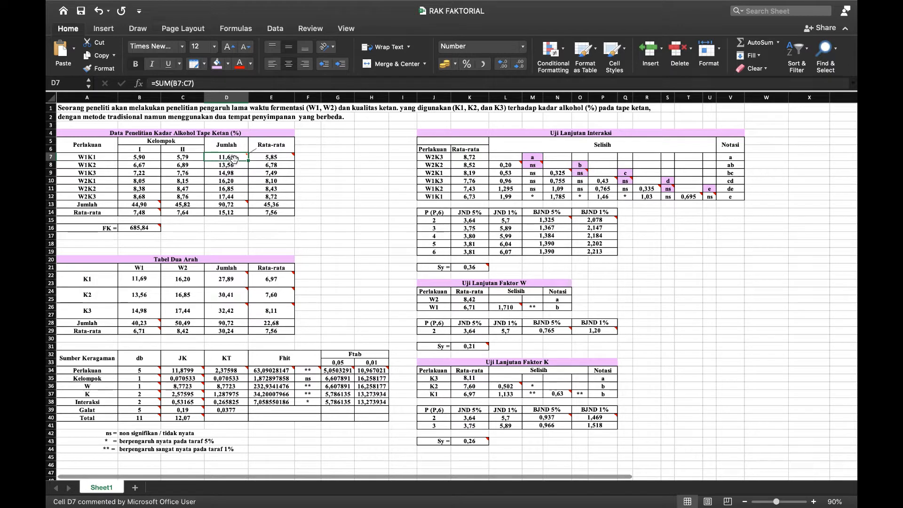
double_click(221, 157)
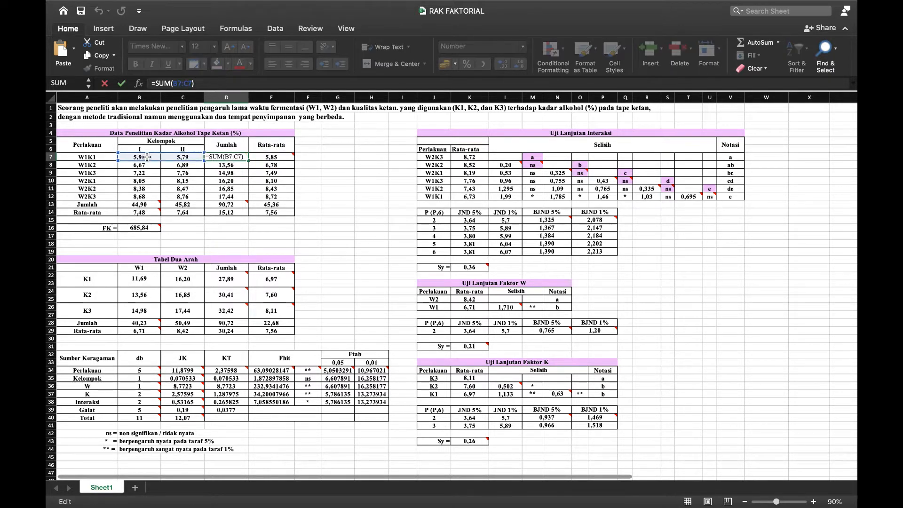
left_click(229, 165)
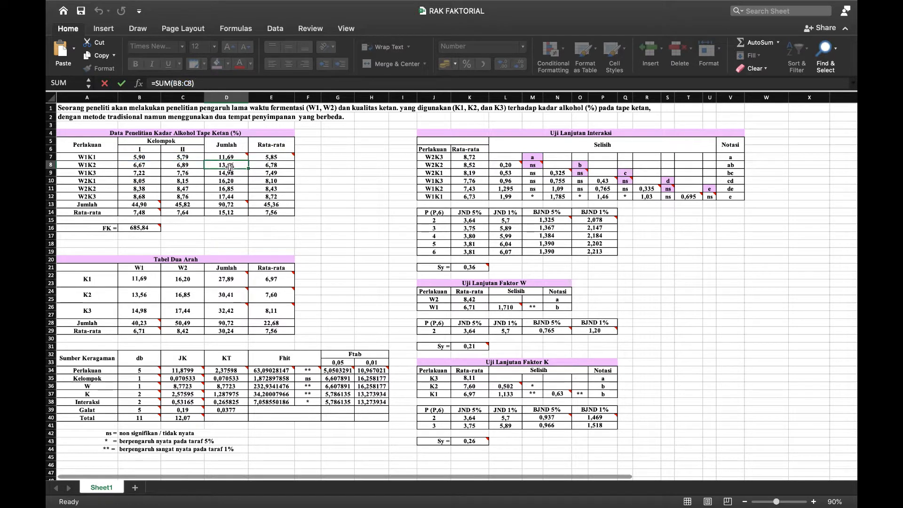
left_click(233, 196)
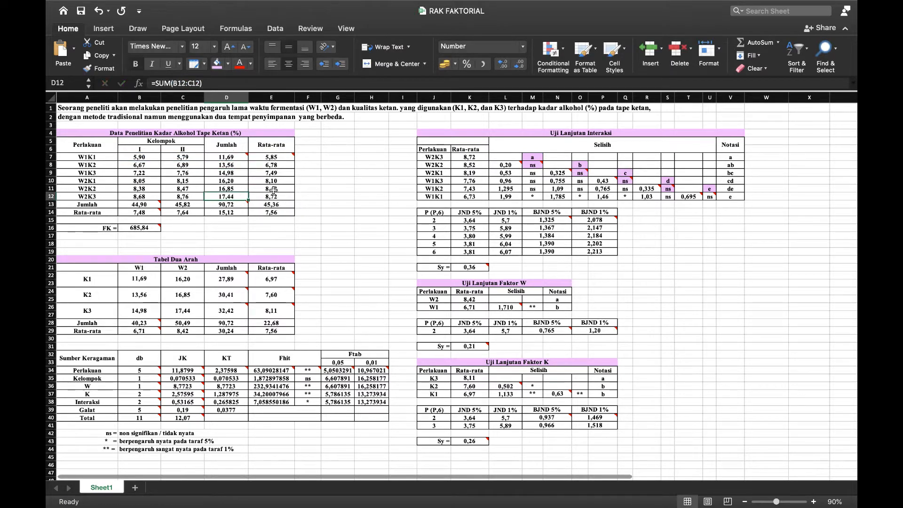
Step: Examine the treatment average formulas in the Rata-rata column of the data table, cells E7 and E12
left_click(274, 159)
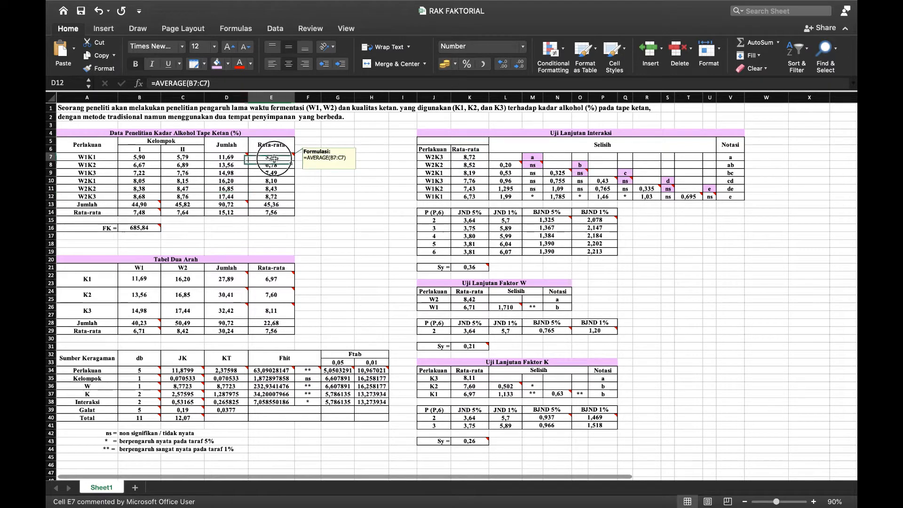
left_click(217, 84)
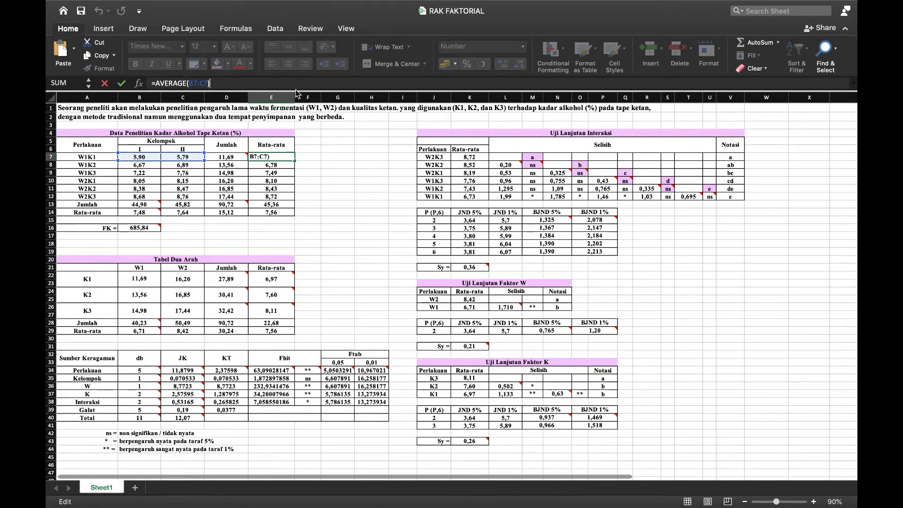
left_click(272, 196)
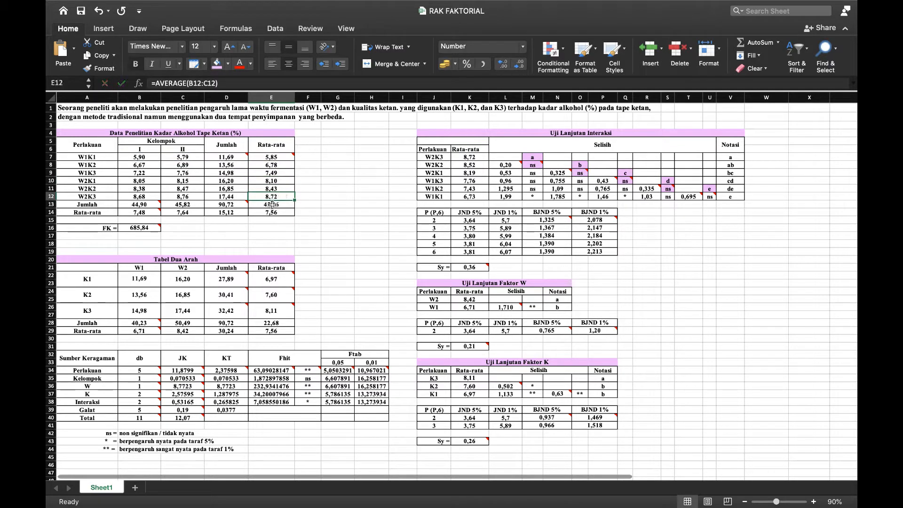
Step: Examine the SUM formulas and their source ranges across the data table's Jumlah row, cells B13 to E13
double_click(149, 204)
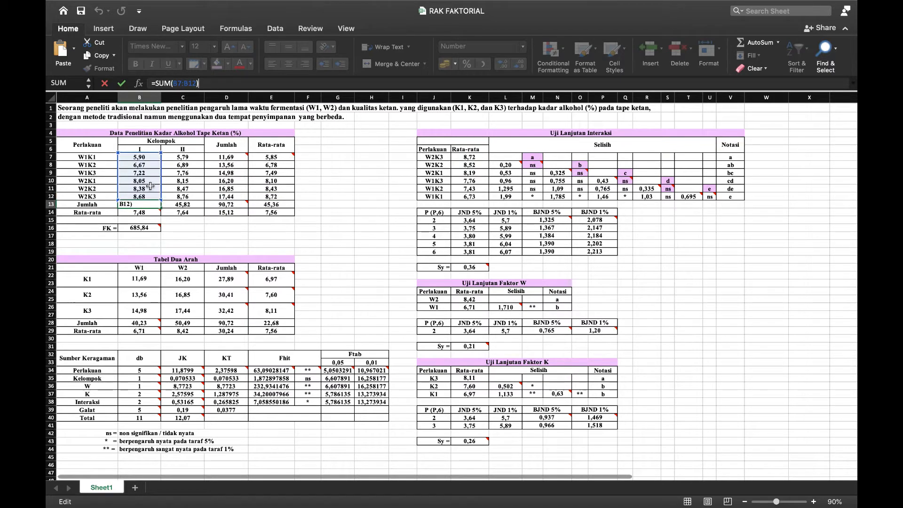
left_click(177, 203)
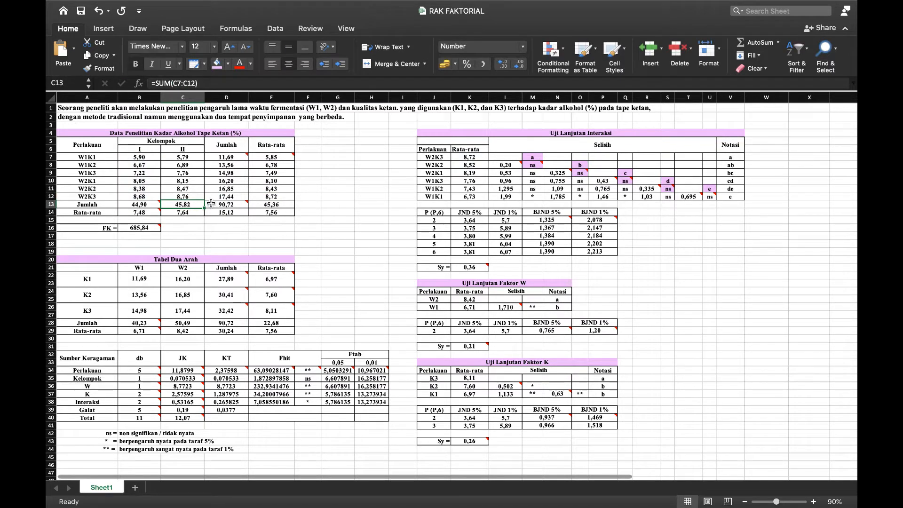
left_click(215, 81)
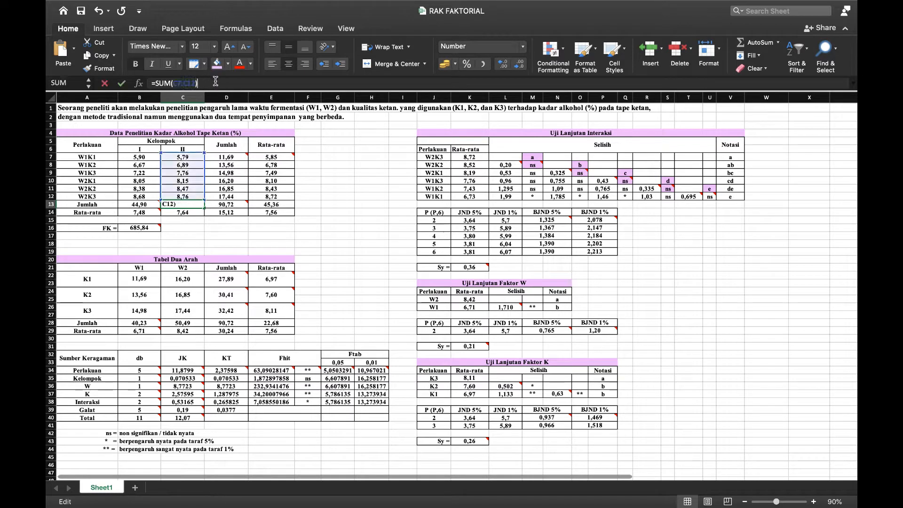
left_click(231, 206)
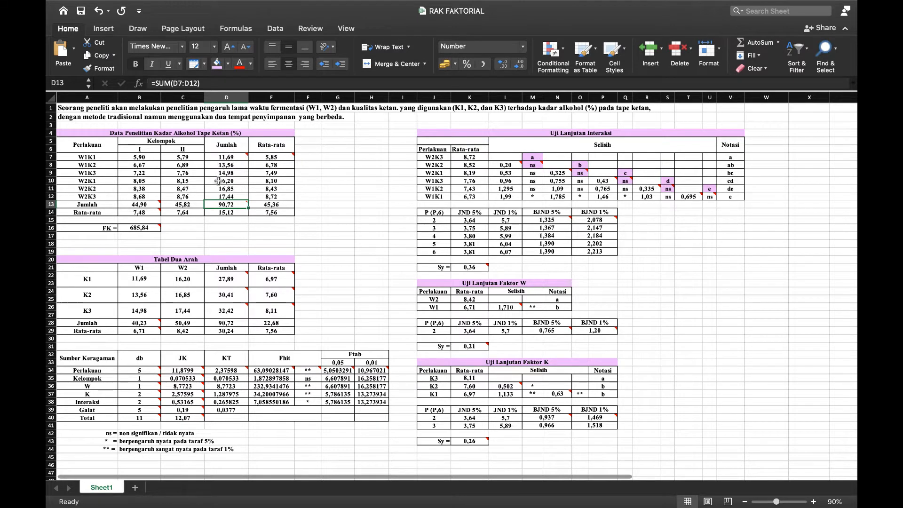
left_click(242, 79)
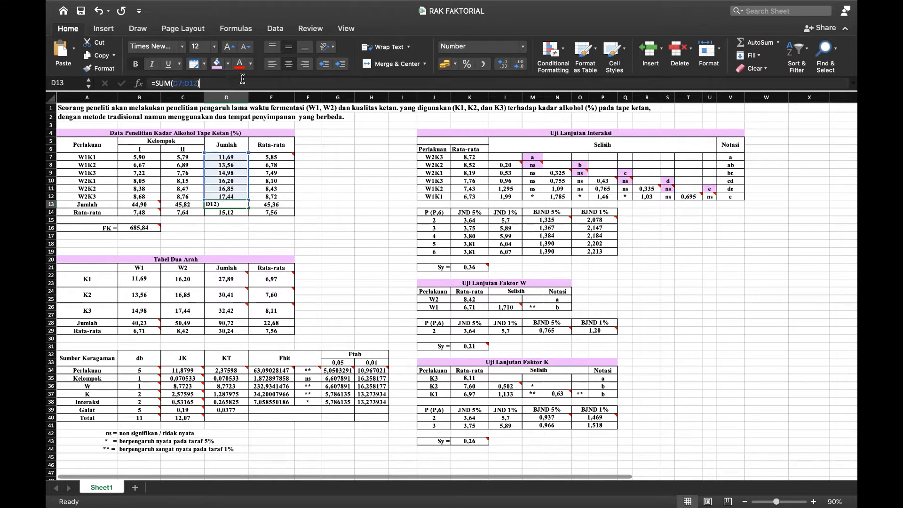
double_click(281, 205)
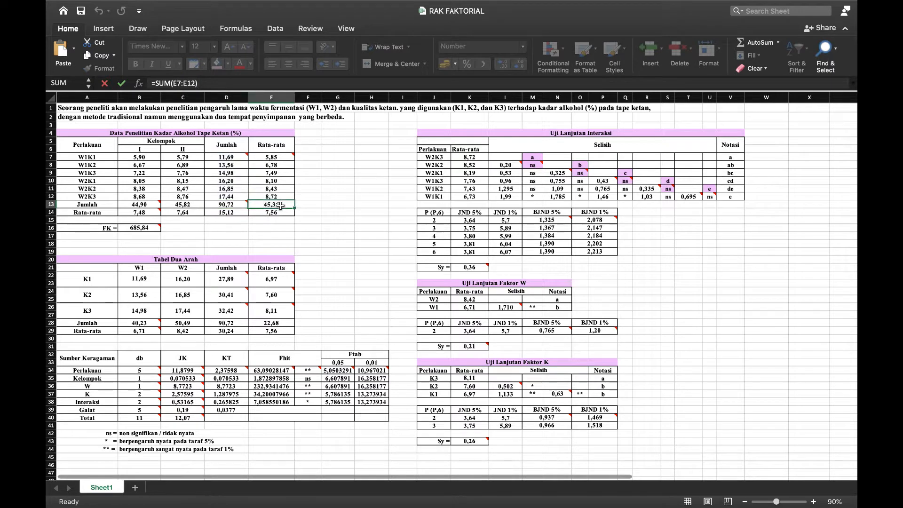
left_click(282, 84)
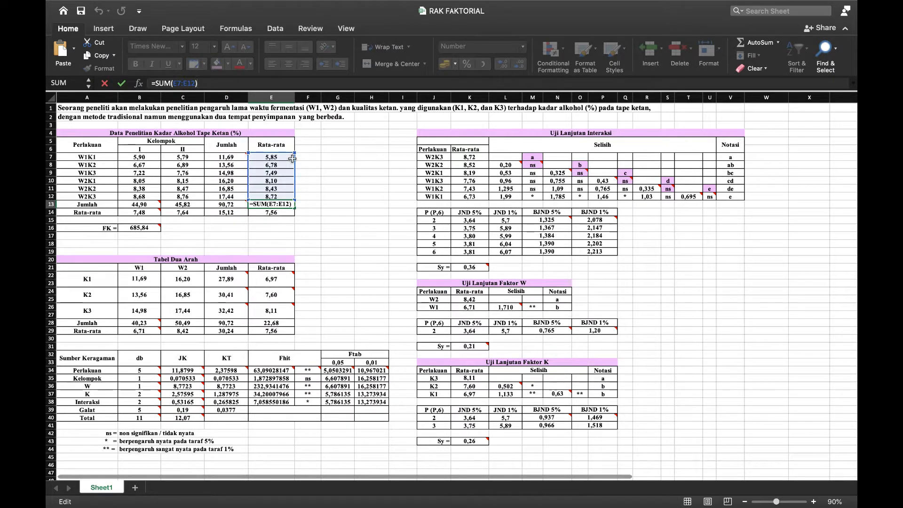
left_click(311, 217)
Step: Examine the AVERAGE formulas and their source ranges across the data table's Rata-rata row, cells B14 to E14
left_click(139, 215)
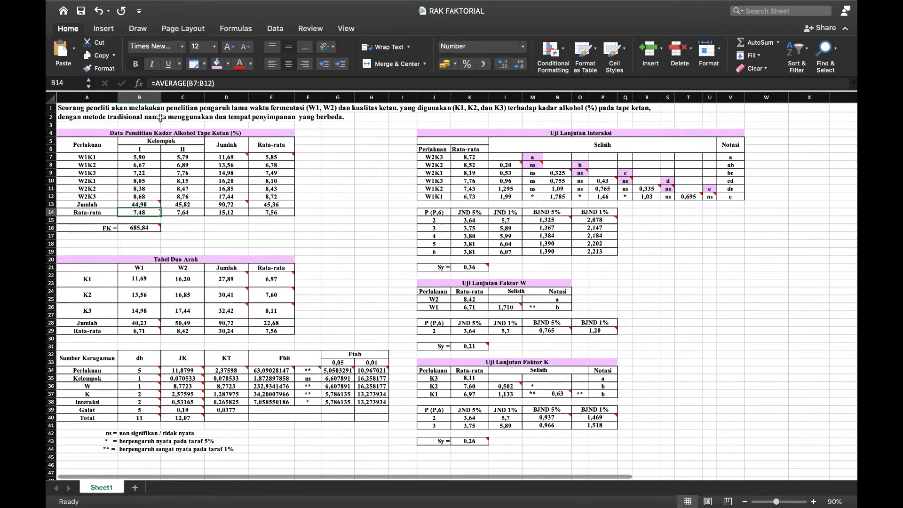
left_click(225, 85)
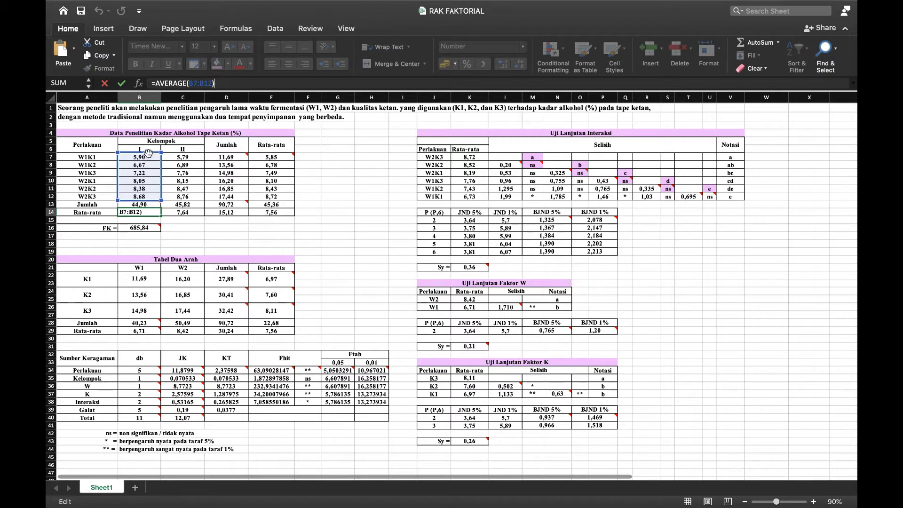
left_click(183, 212)
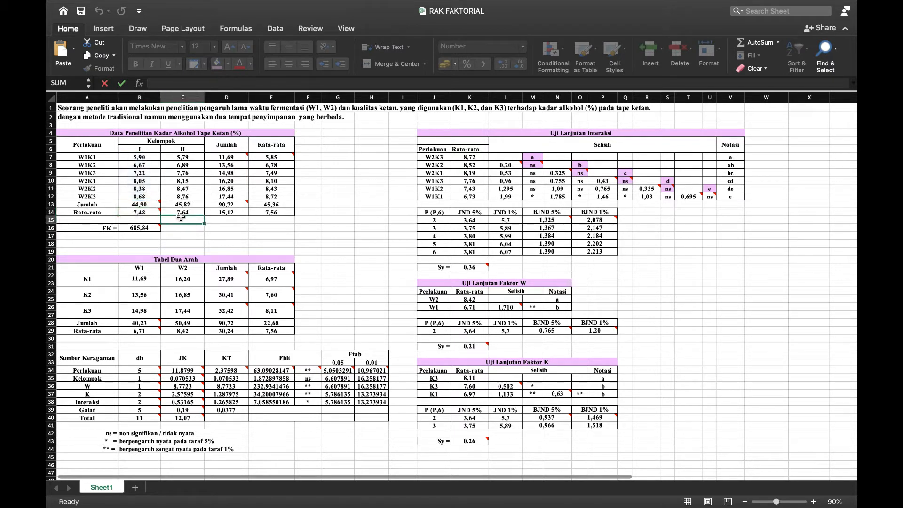
left_click(217, 83)
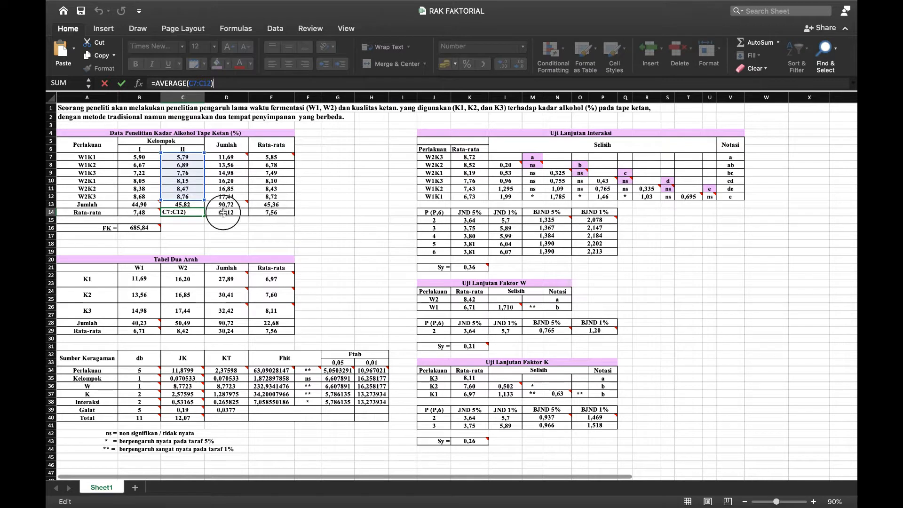
left_click(224, 213)
left_click(246, 83)
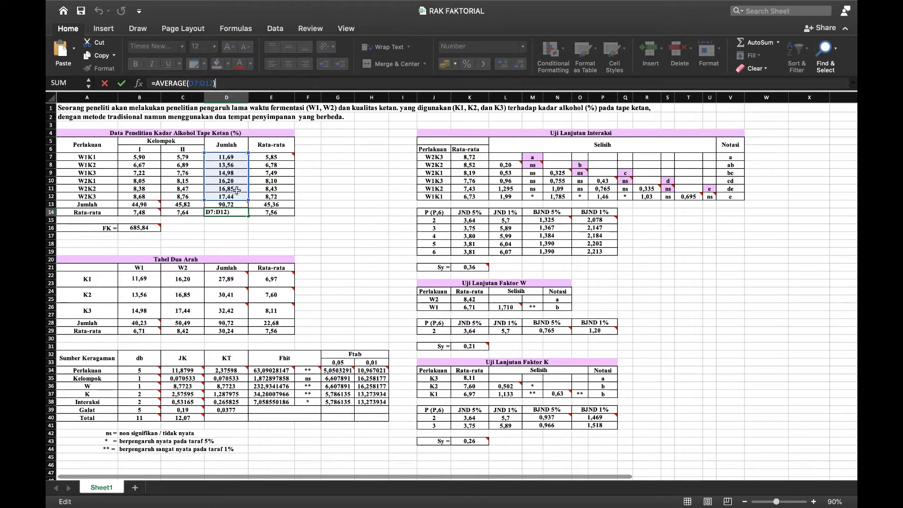
left_click(271, 213)
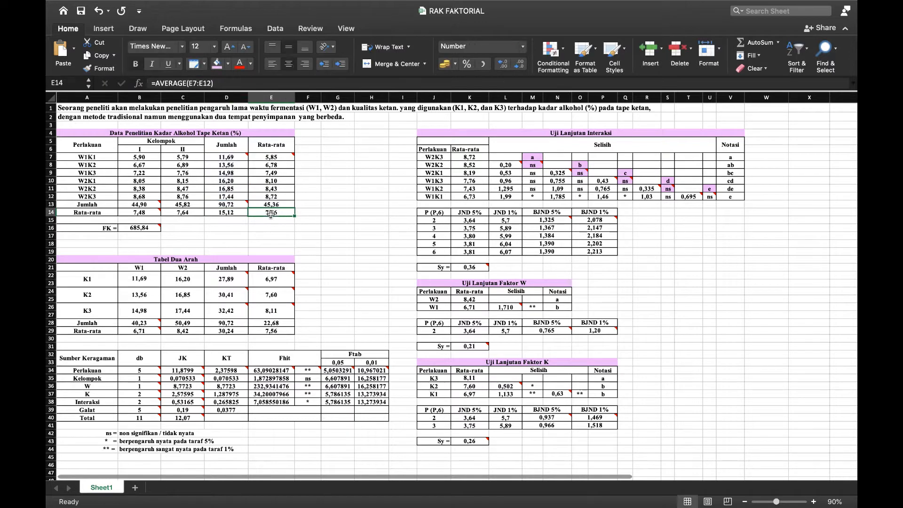
left_click(258, 83)
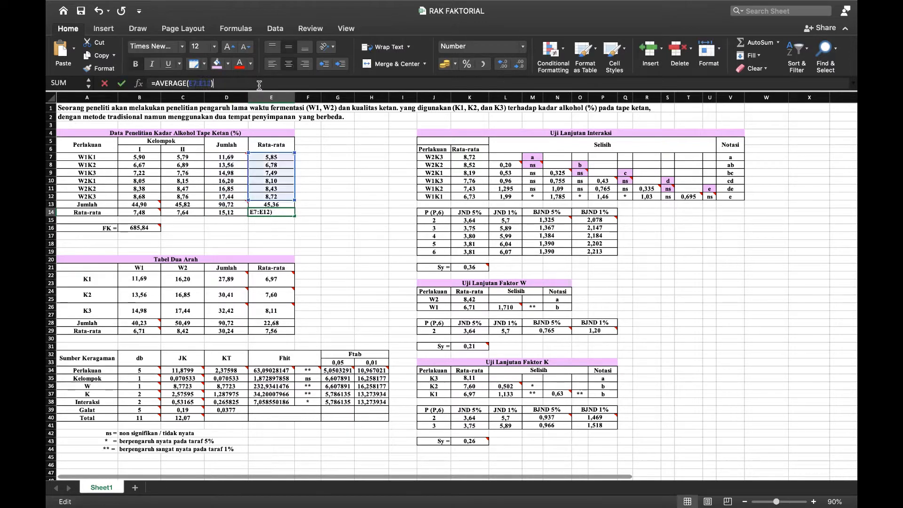
left_click(304, 213)
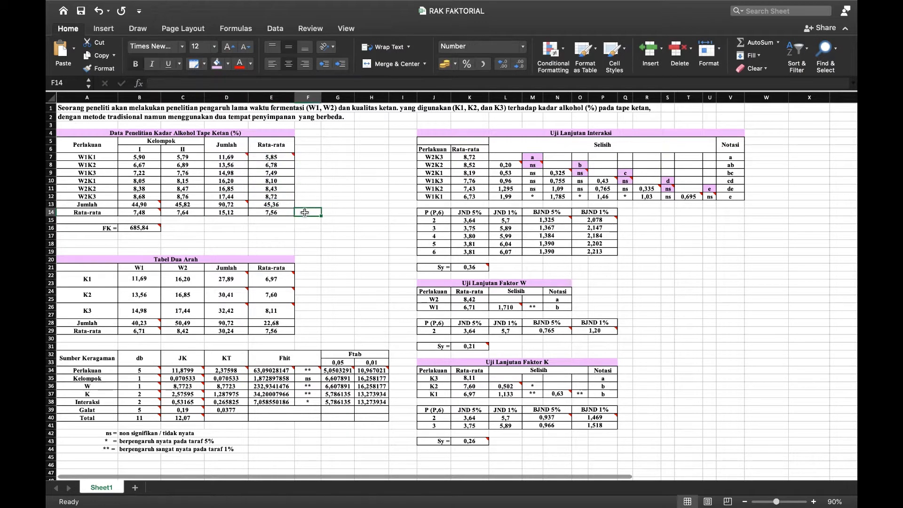
Step: Trace how the W1 and W2 entries of the Tabel Dua Arah reference the treatment totals in the data table
scroll(305, 213, "down", 5)
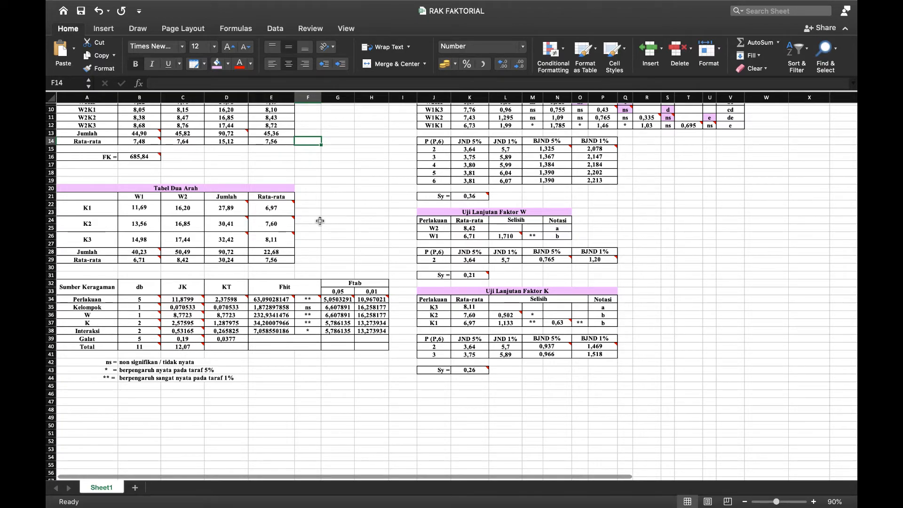
scroll(320, 221, "up", 5)
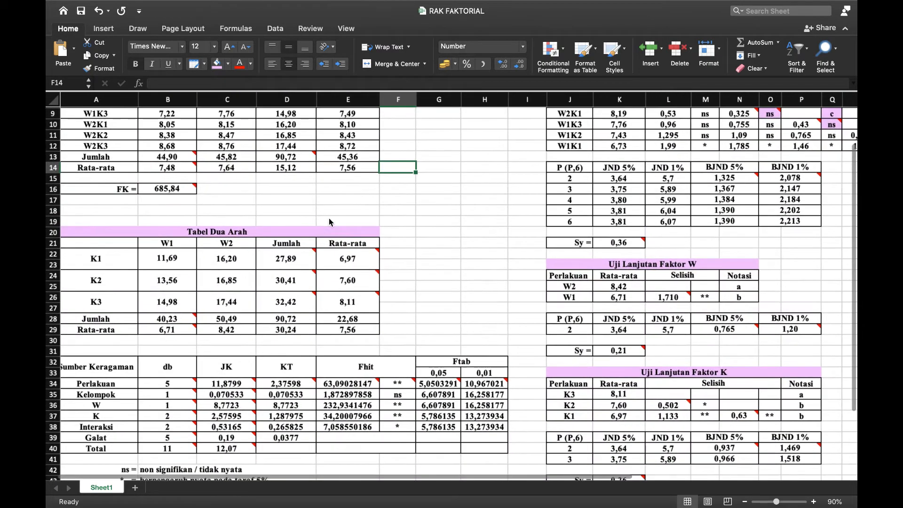
scroll(431, 227, "up", 2)
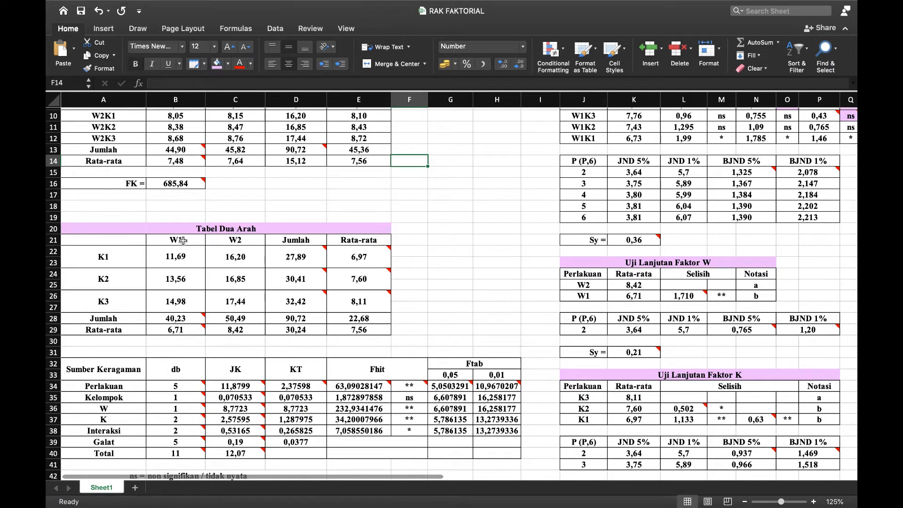
left_click(183, 260)
scroll(281, 201, "up", 5)
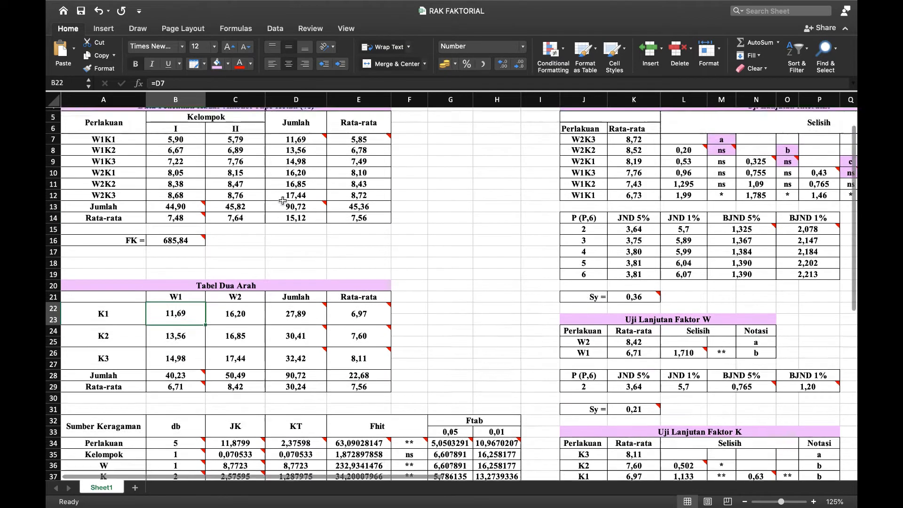
mouse_move(306, 183)
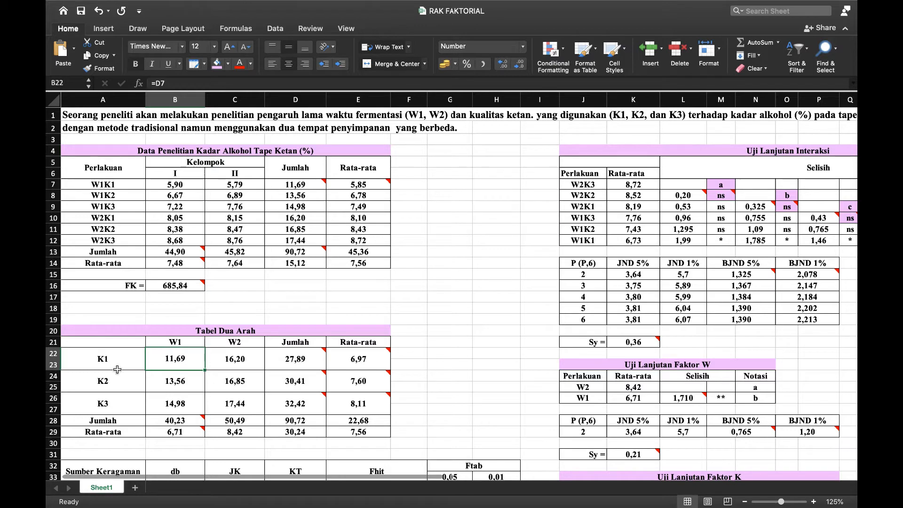
left_click(181, 341)
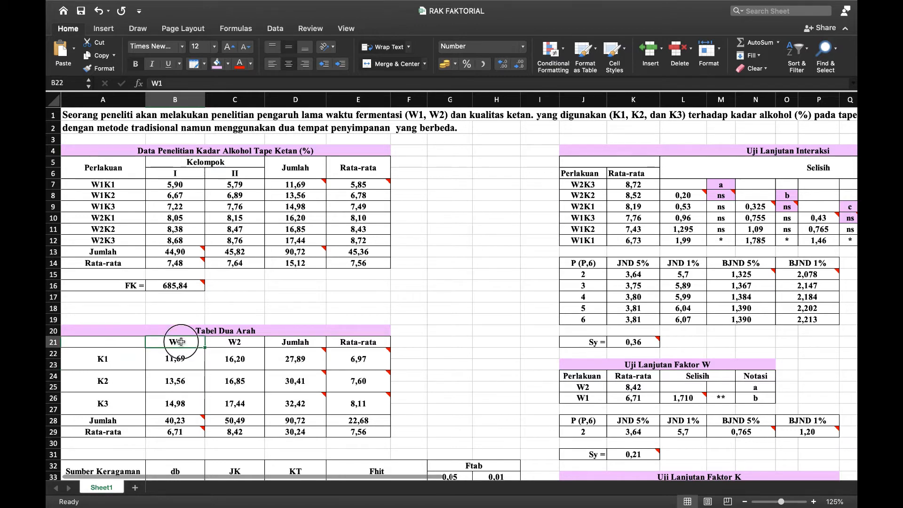
left_click(184, 382)
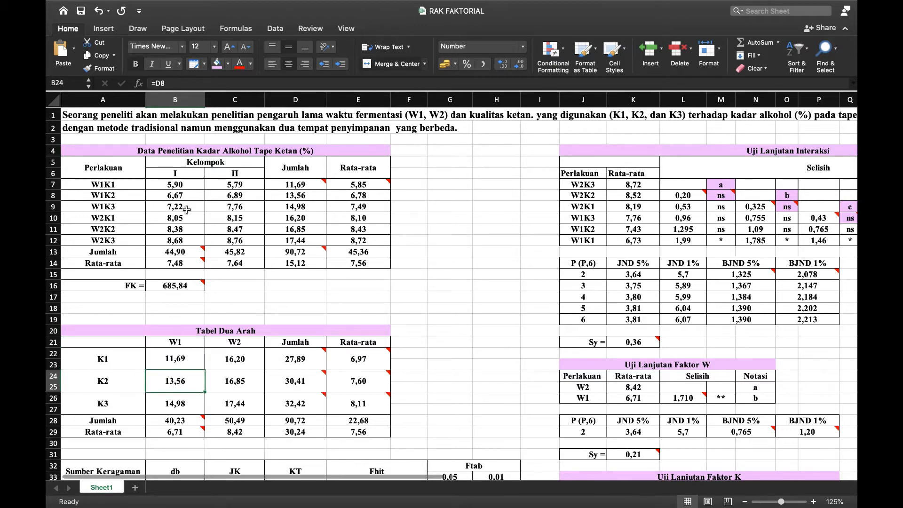
left_click(305, 199)
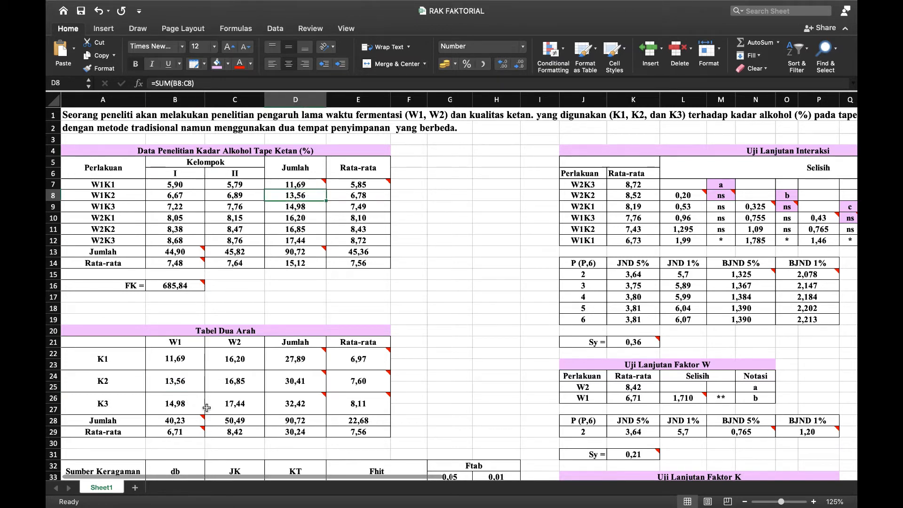
left_click(240, 406)
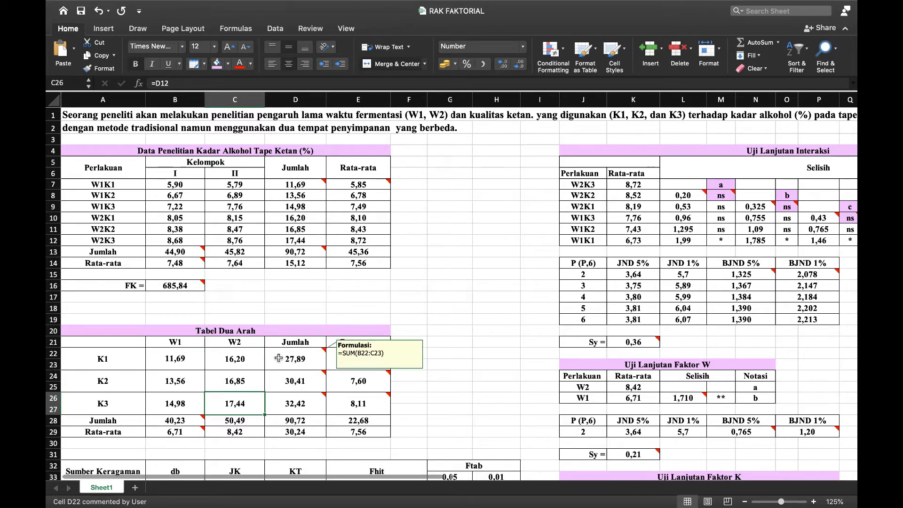
Step: Examine the SUM formulas and their source ranges in the Jumlah column of the Tabel Dua Arah, cells D22 and D26
scroll(354, 329, "down", 2)
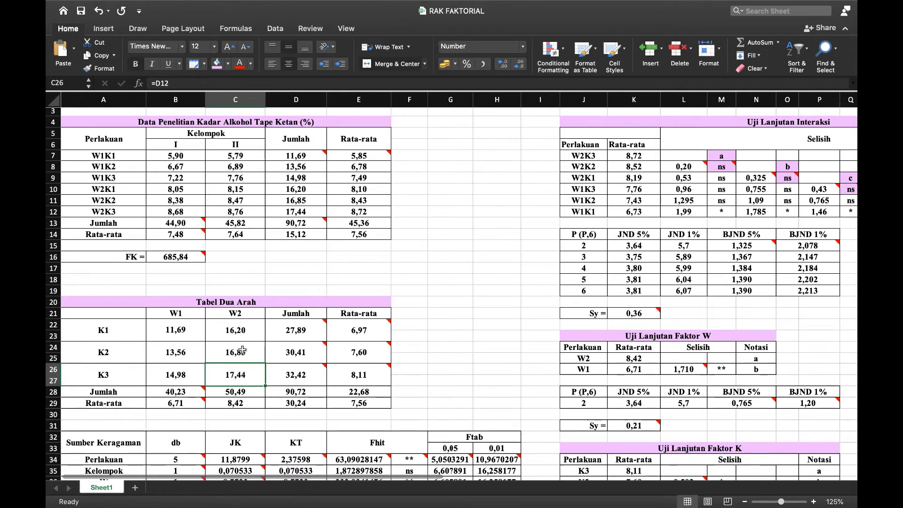
left_click(314, 337)
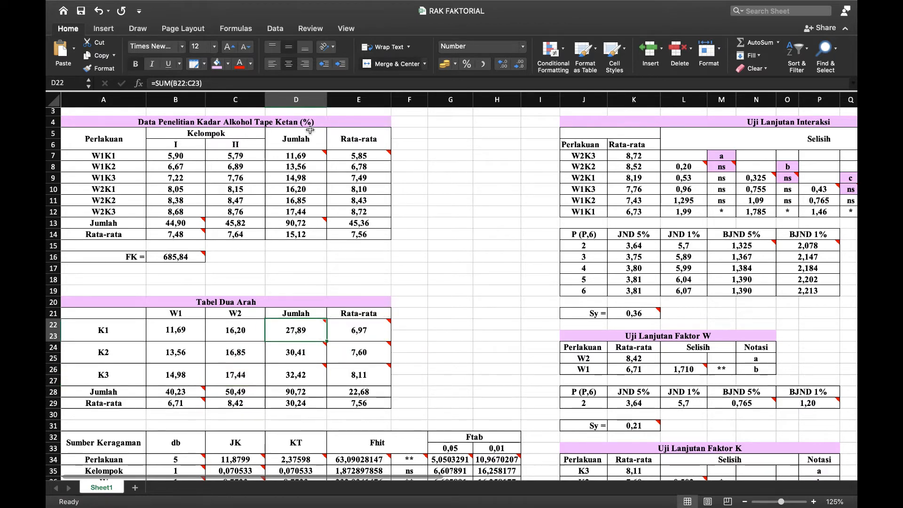
left_click(304, 85)
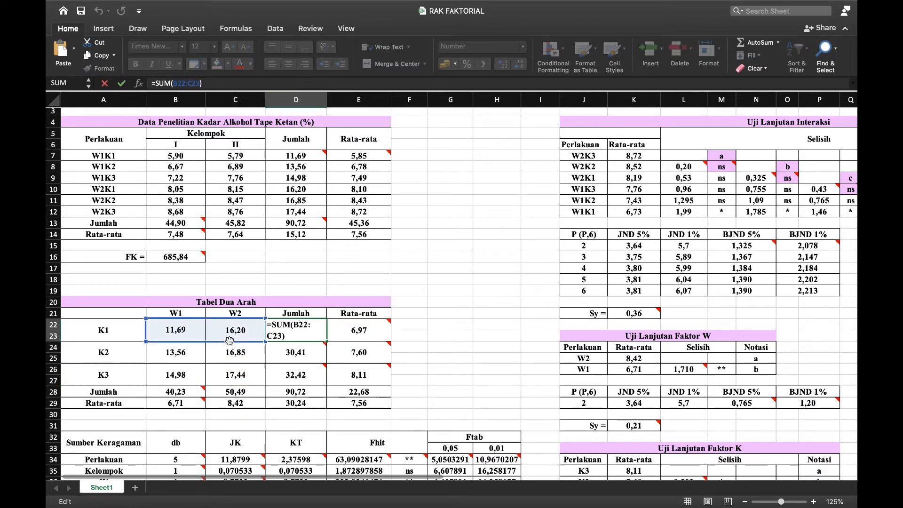
left_click(306, 378)
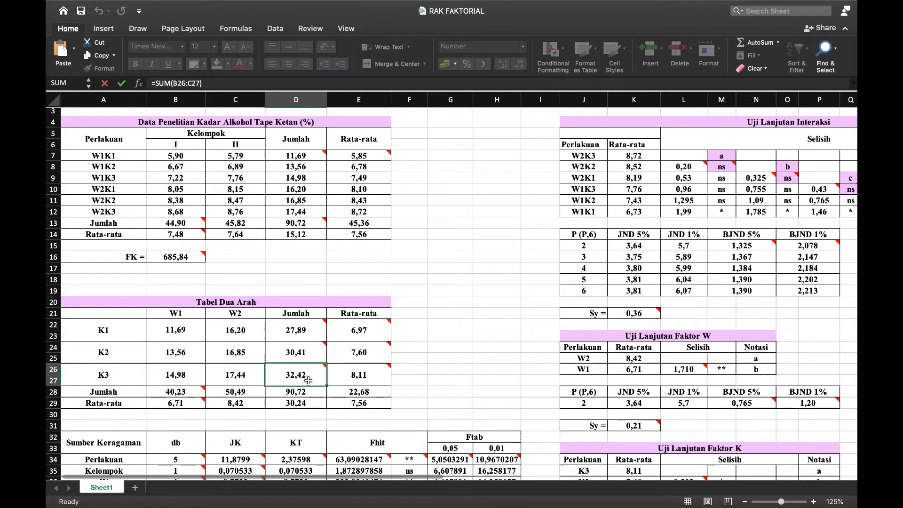
left_click(317, 83)
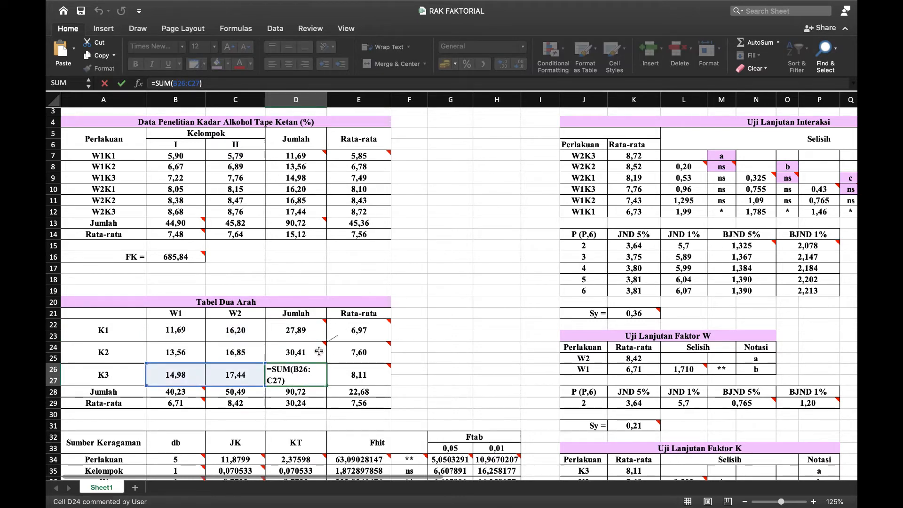
mouse_move(319, 351)
Step: Examine the K1 average formula and its source cell in the Rata-rata column of the Tabel Dua Arah, cell E22
left_click(362, 336)
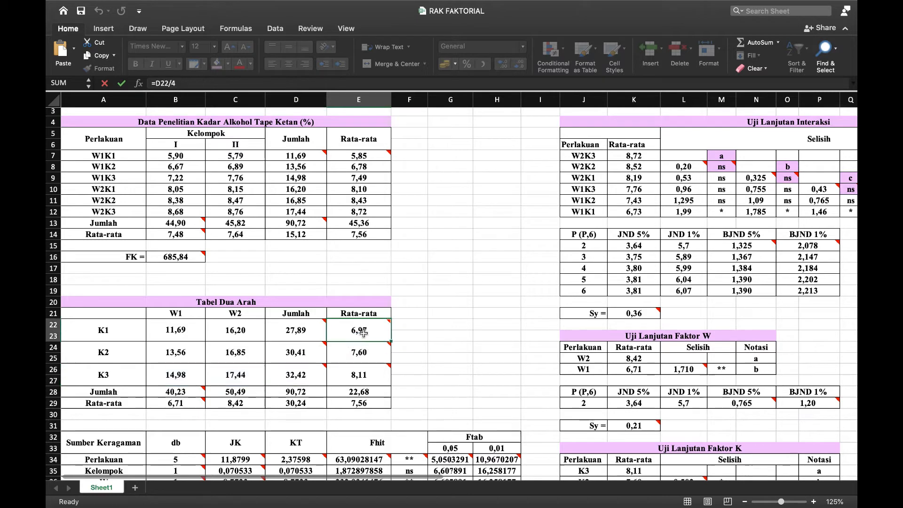
left_click(324, 84)
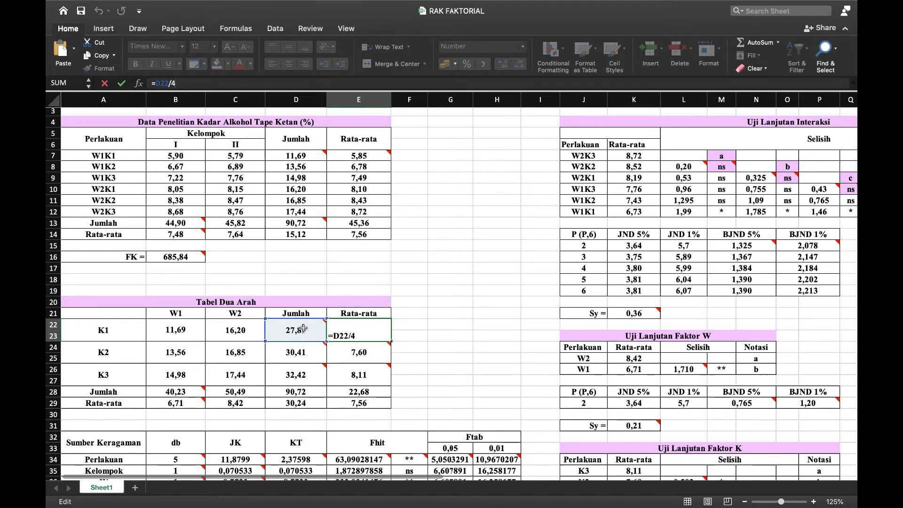
mouse_move(304, 329)
left_click(420, 314)
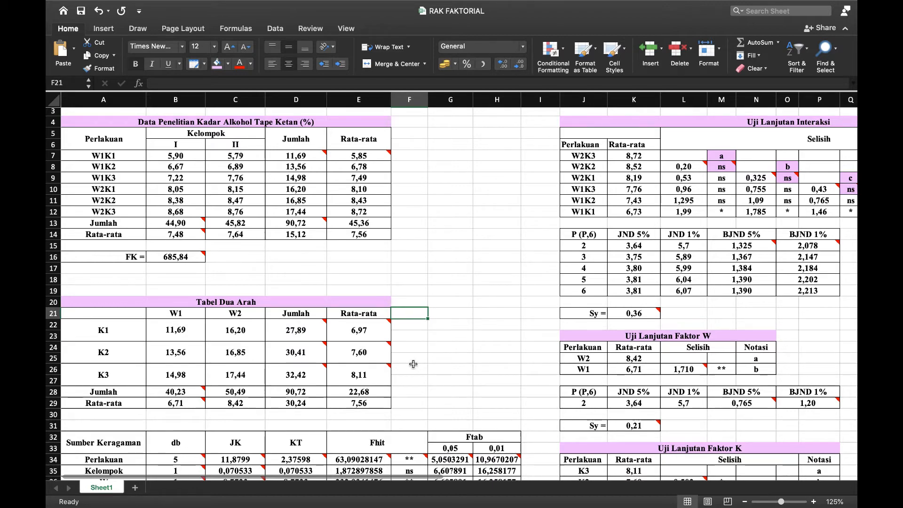
Step: Examine the SUM formulas and their source ranges in the Jumlah row of the Tabel Dua Arah, cells B28 and C28
scroll(413, 364, "down", 3)
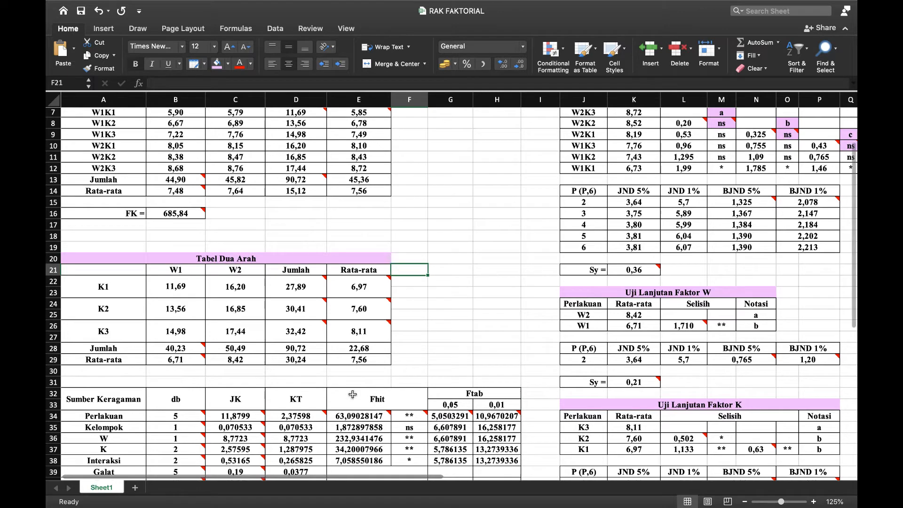
left_click(180, 348)
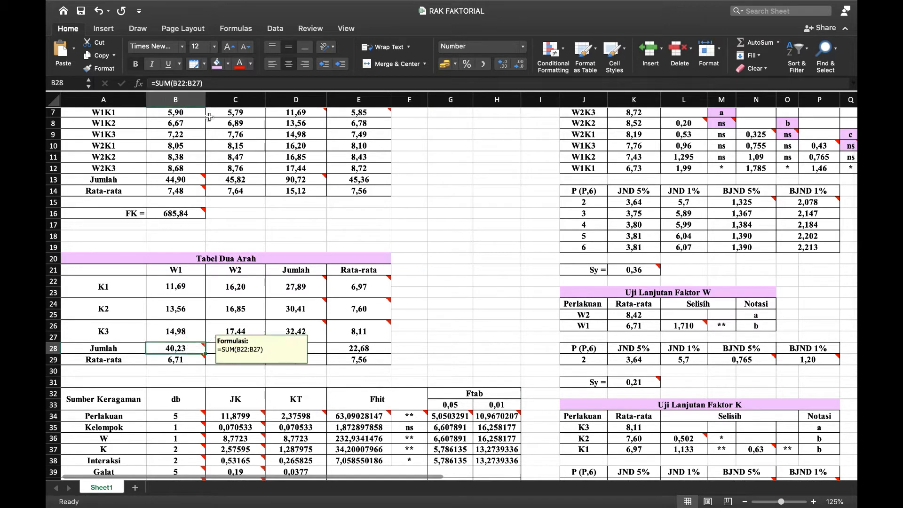
left_click(230, 83)
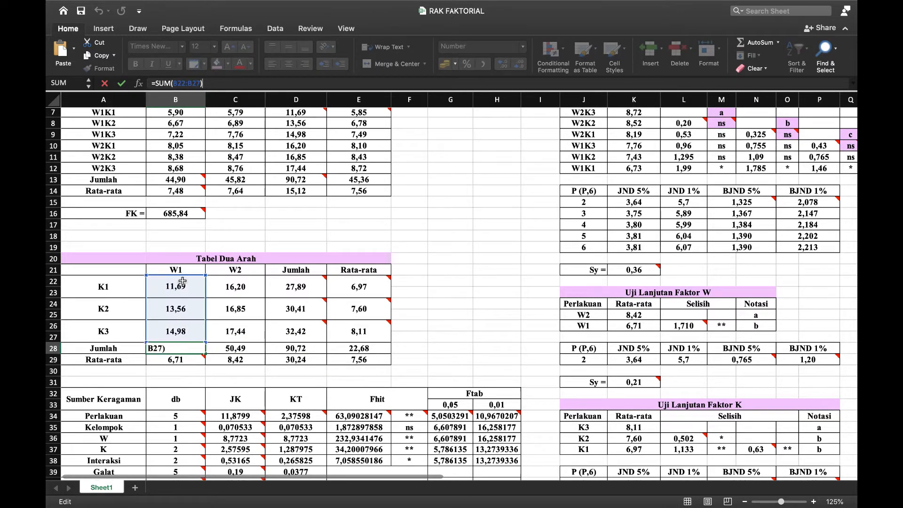
left_click(231, 349)
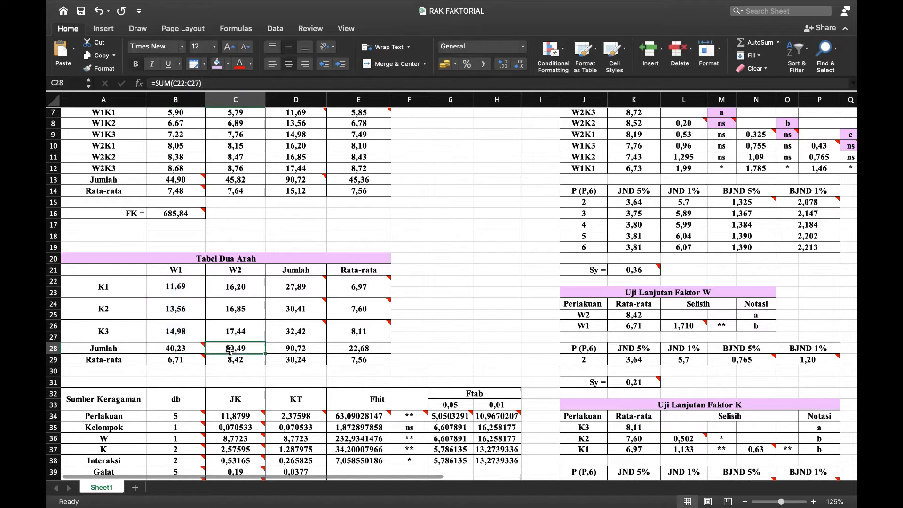
left_click(264, 84)
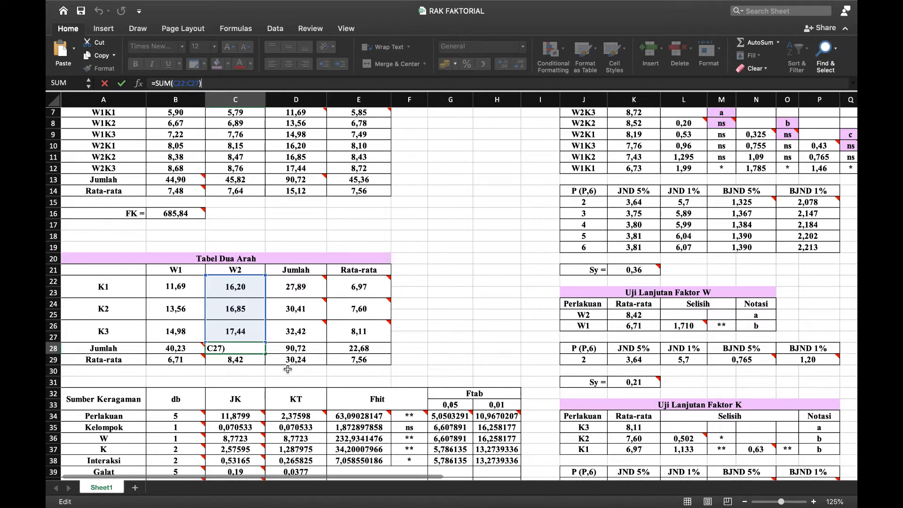
Step: Examine the average formulas in the Rata-rata row of the Tabel Dua Arah, cells B29 to D29, and compare the total formula in D28
left_click(185, 360)
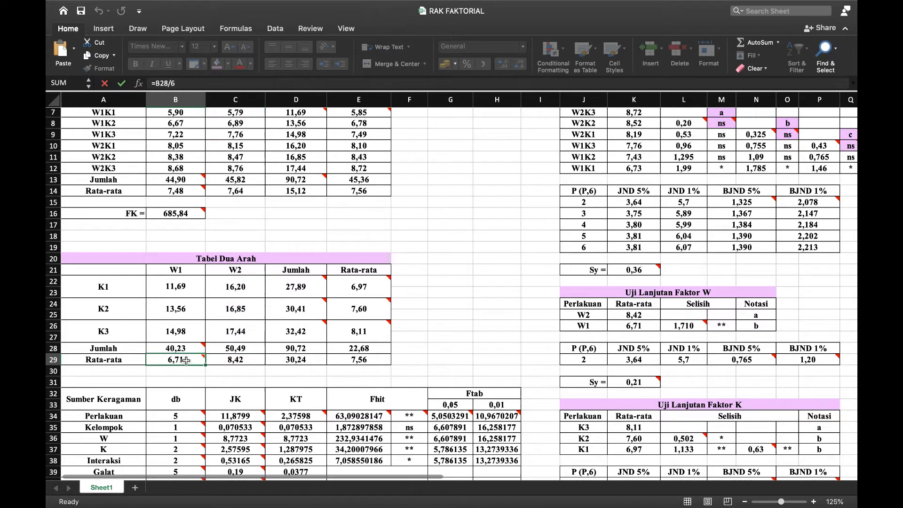
left_click(271, 84)
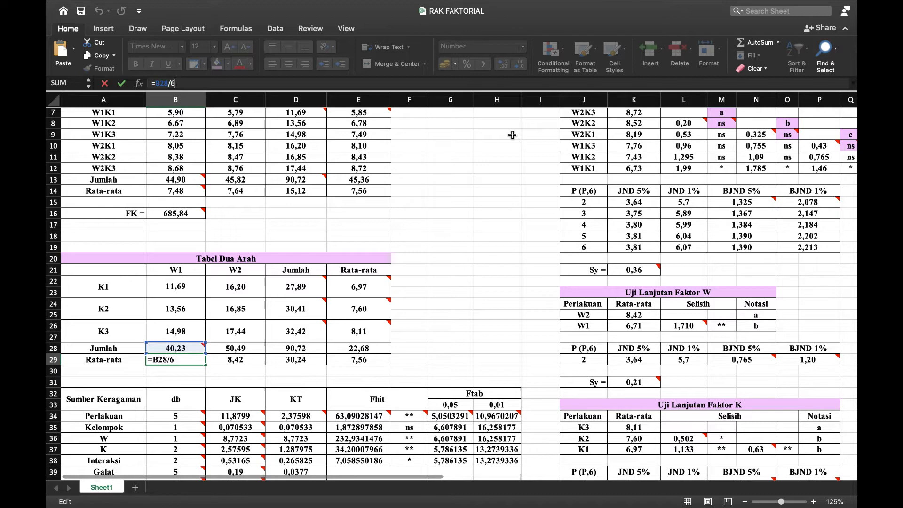
scroll(513, 135, "down", 3)
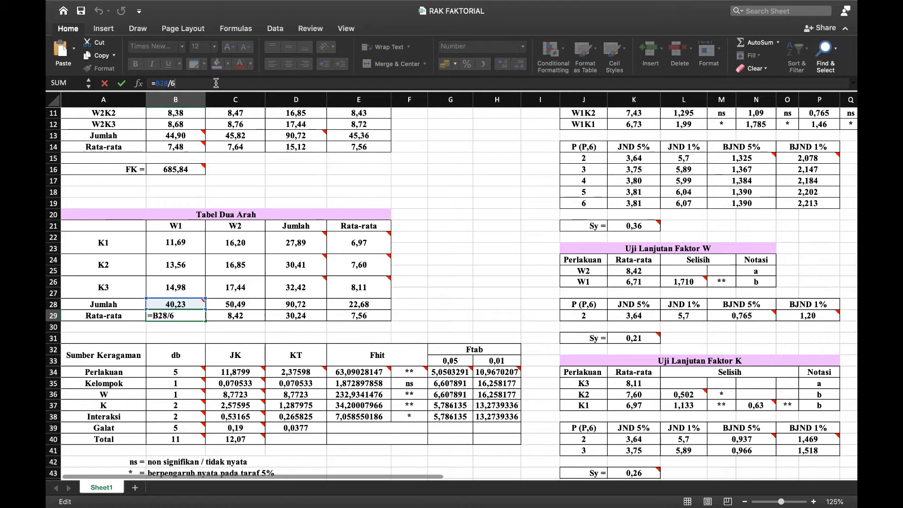
left_click(206, 328)
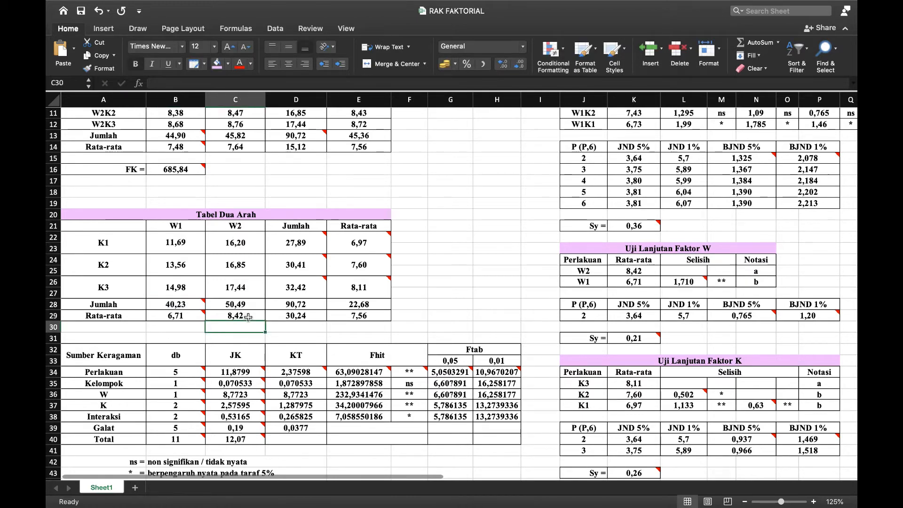
left_click(248, 317)
left_click(293, 315)
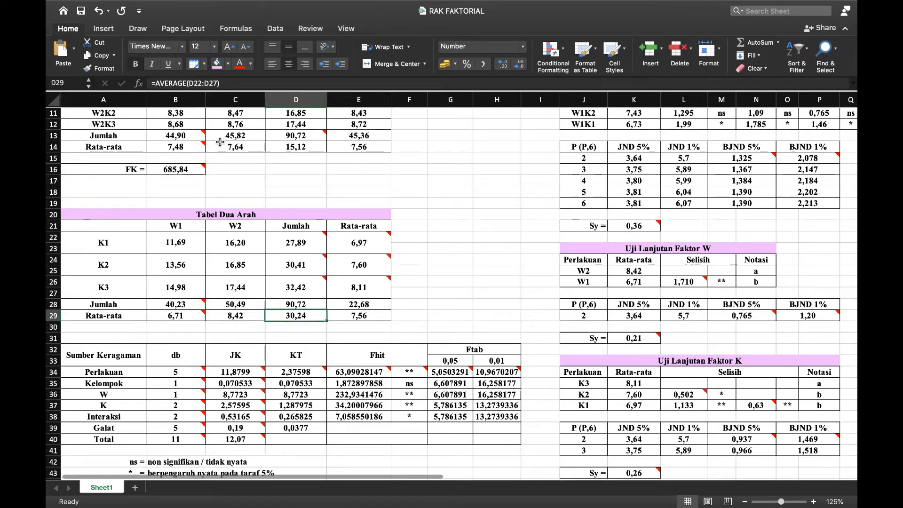
left_click(294, 303)
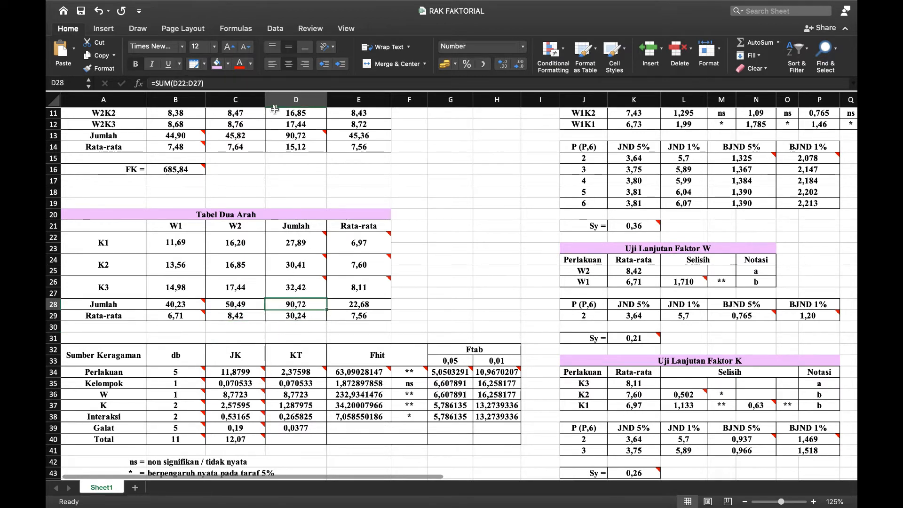
double_click(303, 315)
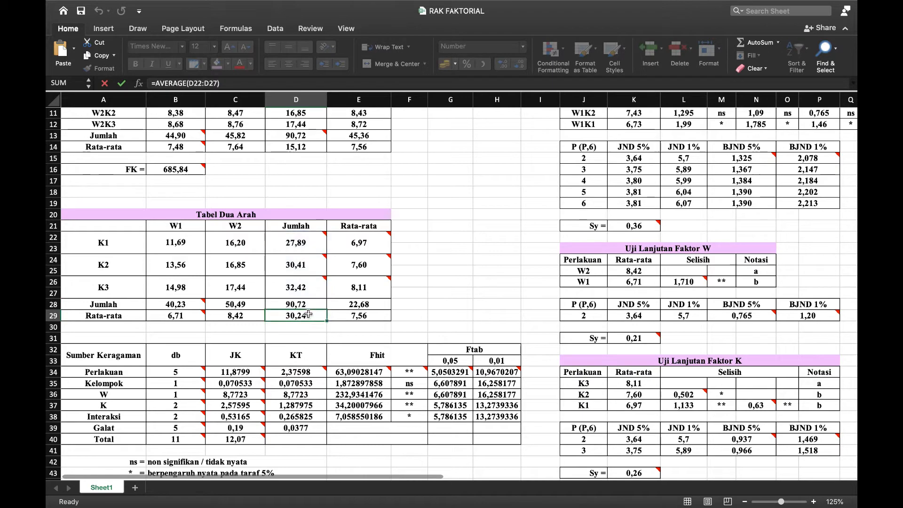
left_click(429, 304)
Step: Examine the correction factor (FK) formula in cell B16 and trace its reference to the grand total in the data table
scroll(429, 304, "down", 3)
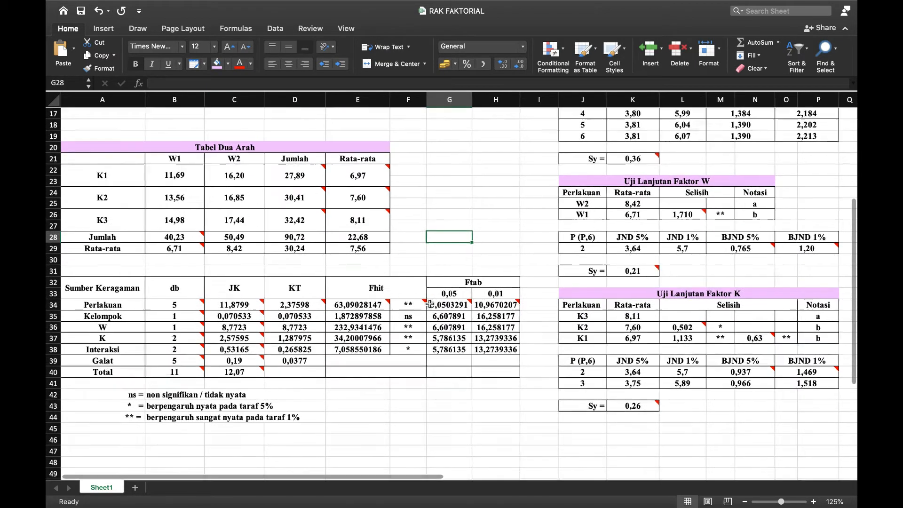
scroll(429, 304, "up", 1)
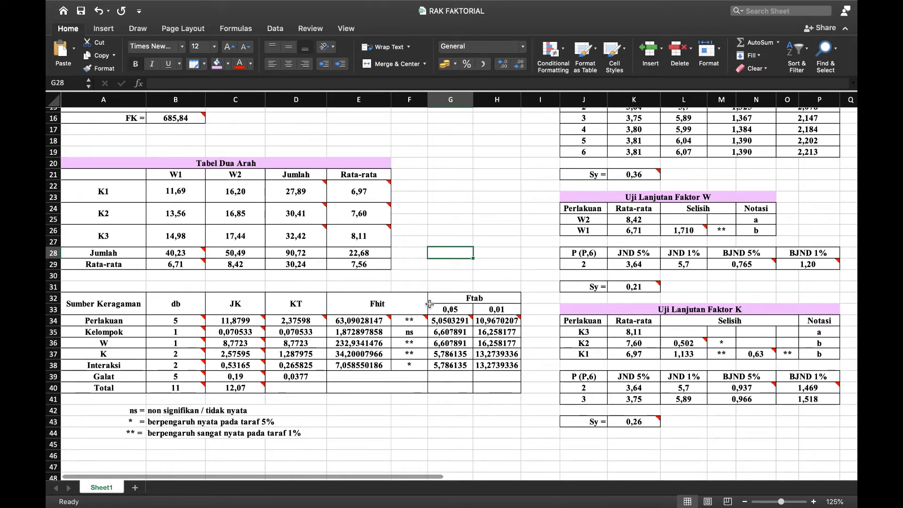
scroll(429, 304, "up", 4)
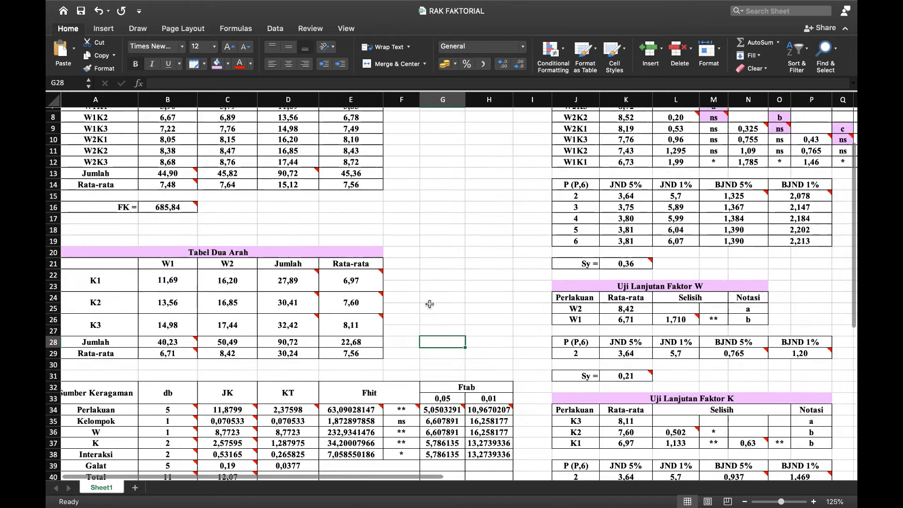
scroll(430, 304, "down", 2)
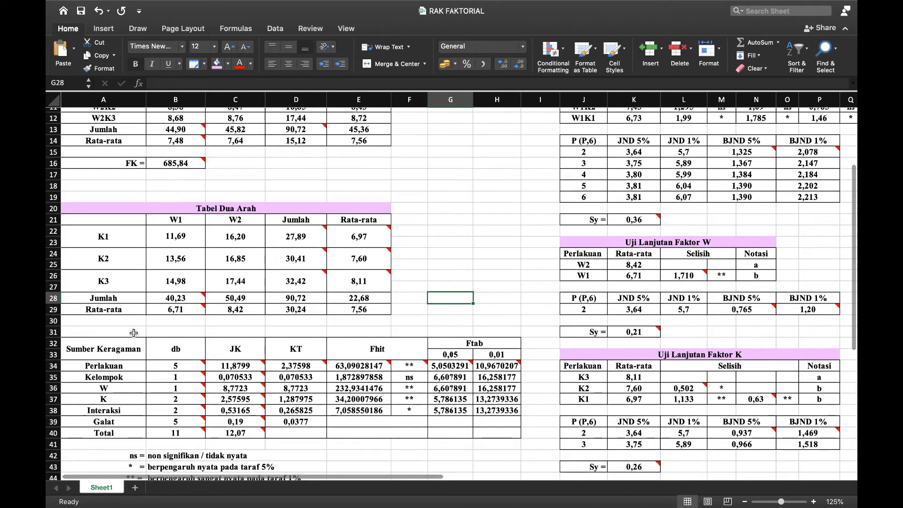
scroll(133, 333, "up", 5)
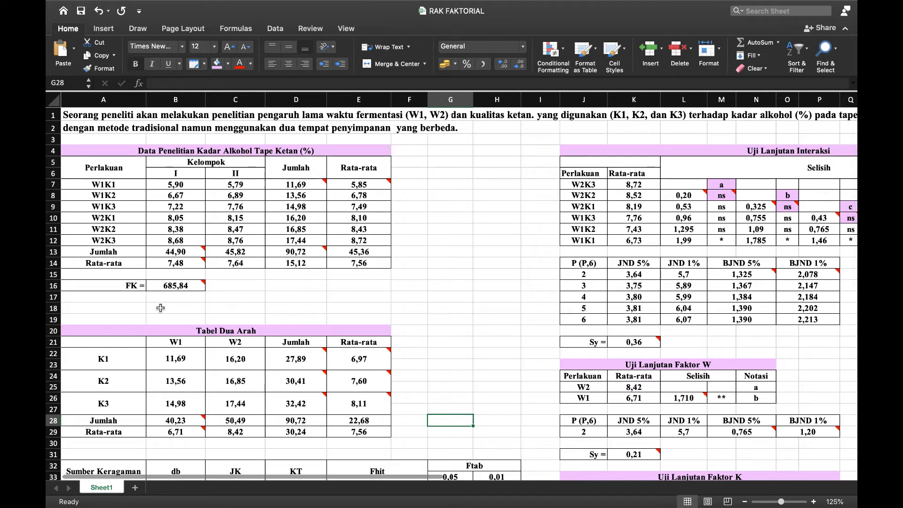
left_click(192, 284)
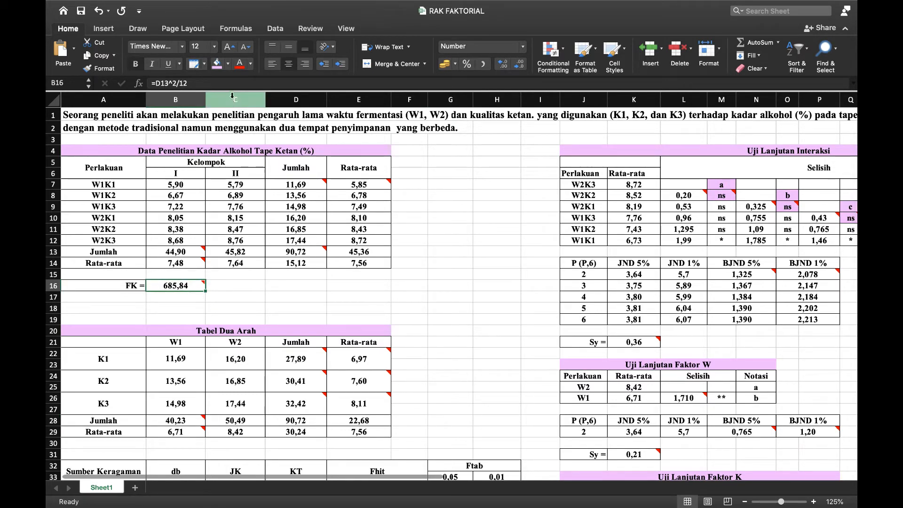
left_click(219, 83)
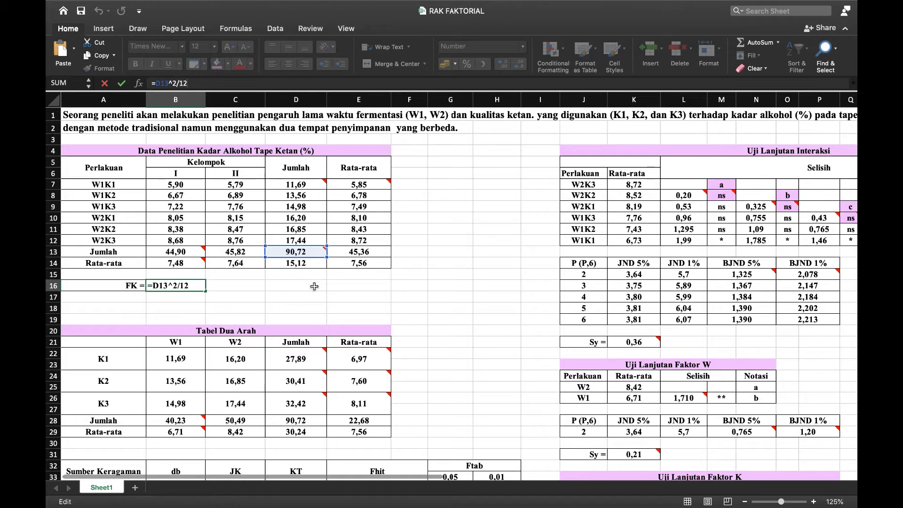
left_click(248, 297)
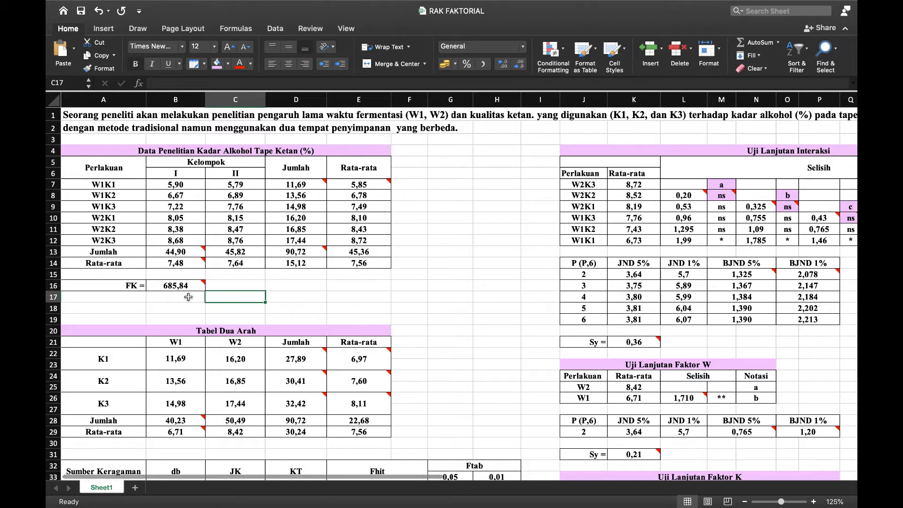
Step: Examine the Total degrees-of-freedom formula in cell B40 of the Sumber Keragaman table and trace its source range in the data table
scroll(249, 293, "down", 3)
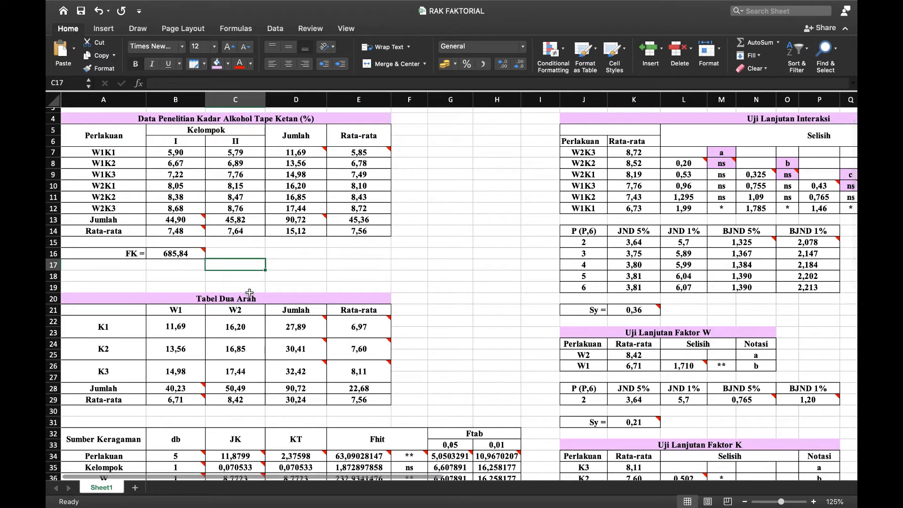
scroll(250, 292, "down", 10)
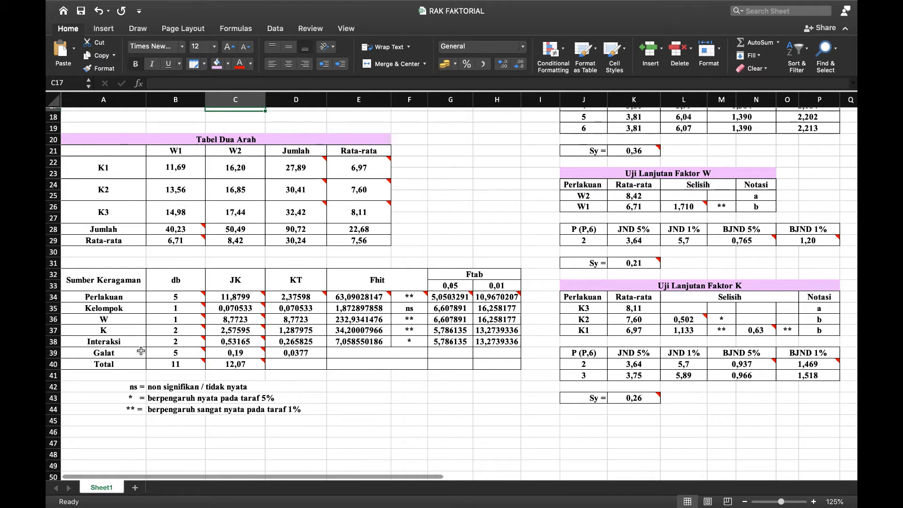
scroll(136, 352, "down", 1)
scroll(106, 377, "right", 1)
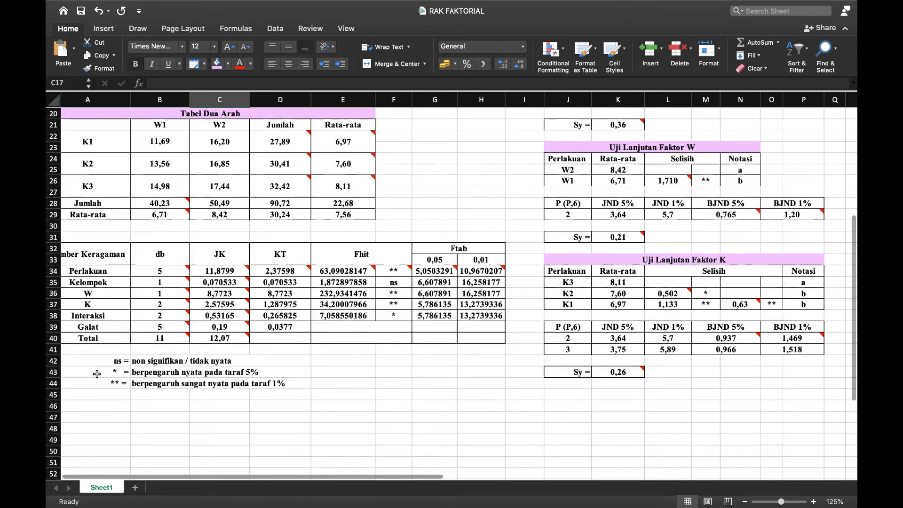
scroll(99, 375, "left", 1)
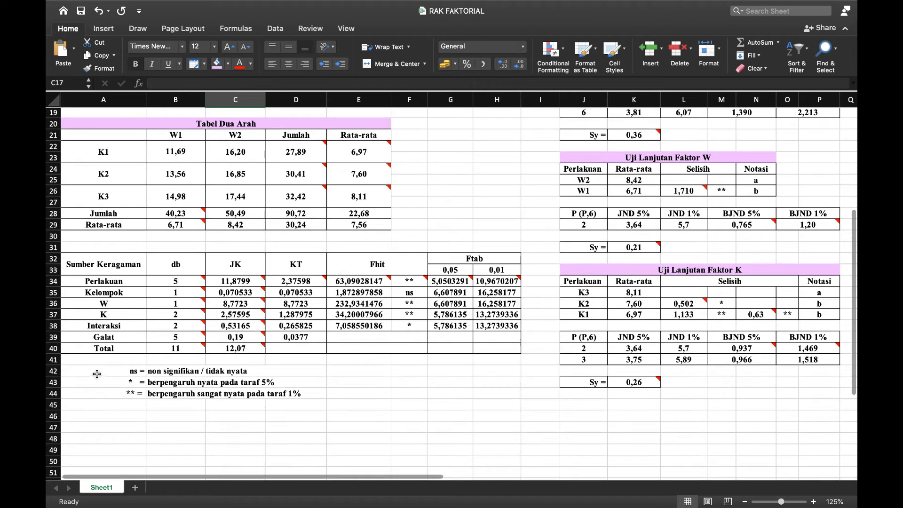
left_click(186, 353)
left_click(243, 85)
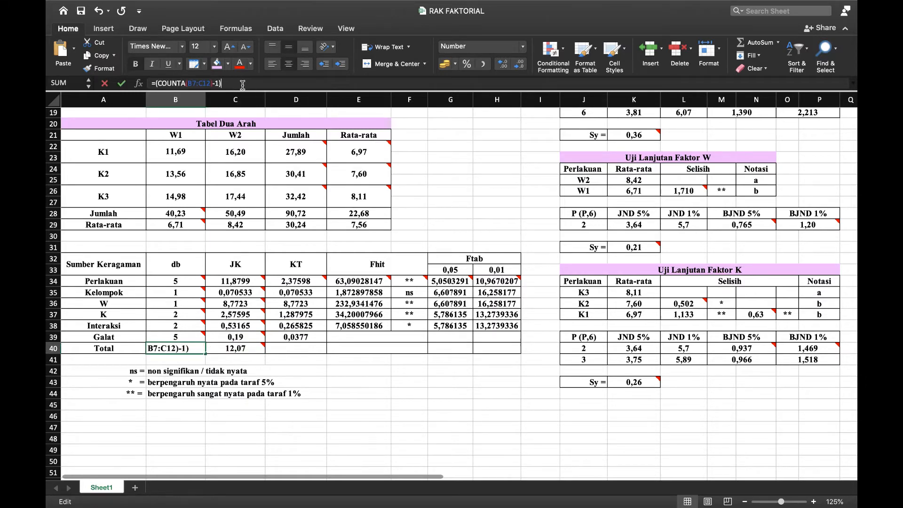
scroll(260, 187, "up", 10)
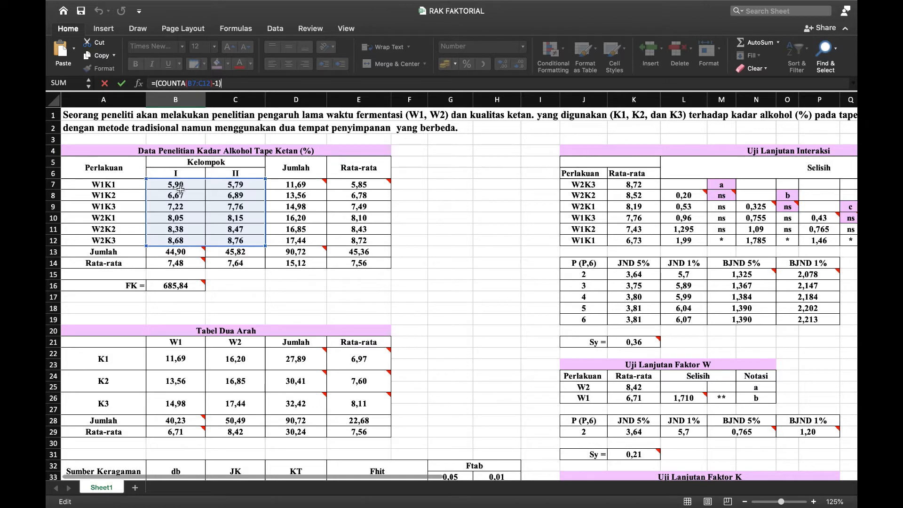
scroll(221, 287, "down", 5)
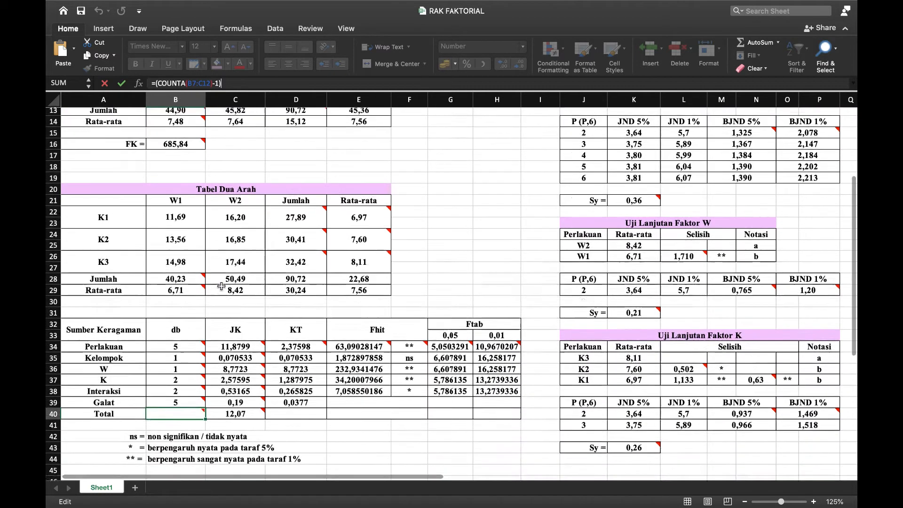
Step: Examine the Perlakuan degrees-of-freedom formula in cell B34 and trace its source range in the data table
key("Return")
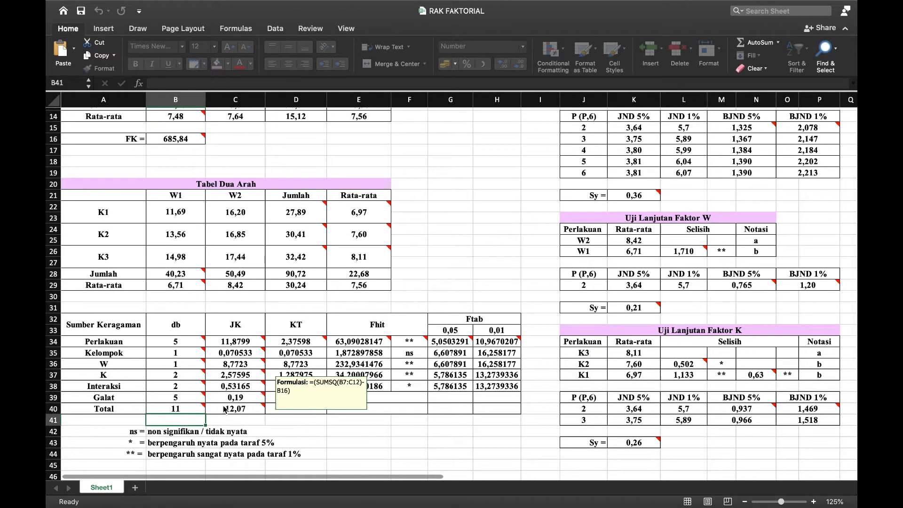
mouse_move(177, 403)
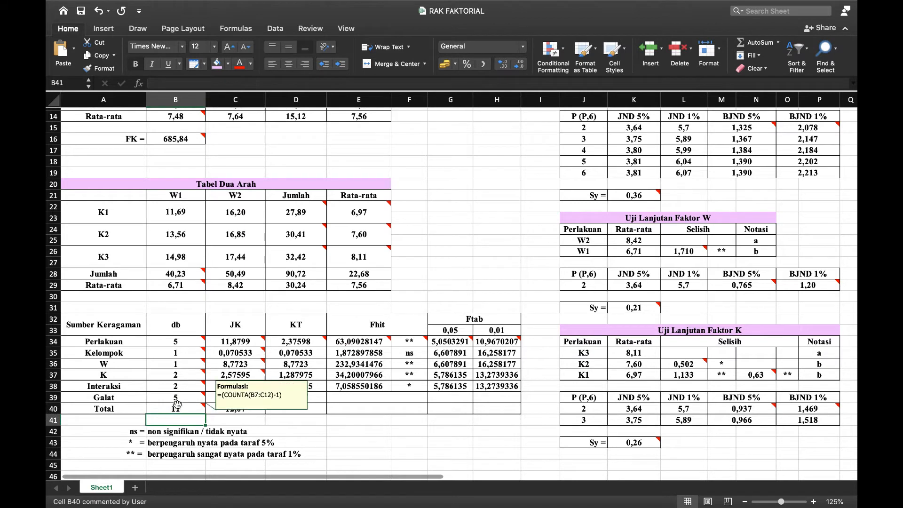
left_click(180, 343)
left_click(266, 83)
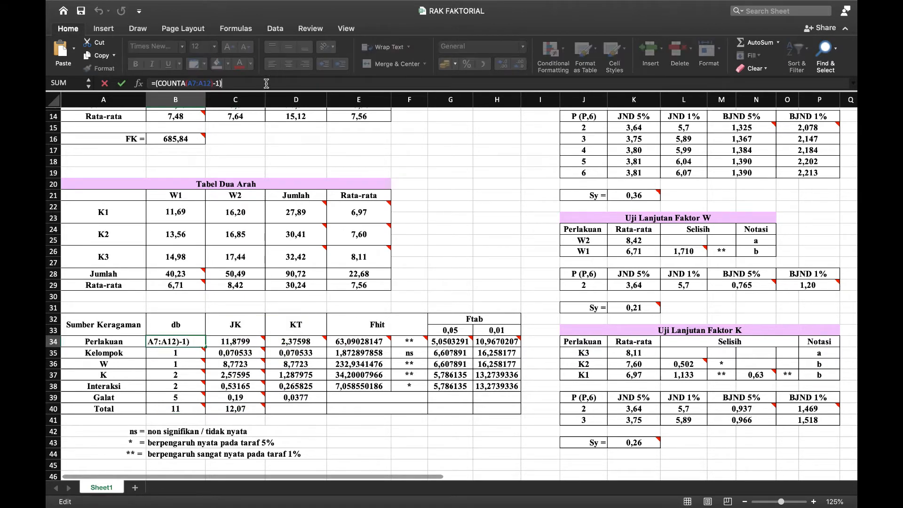
mouse_move(268, 250)
scroll(269, 249, "up", 5)
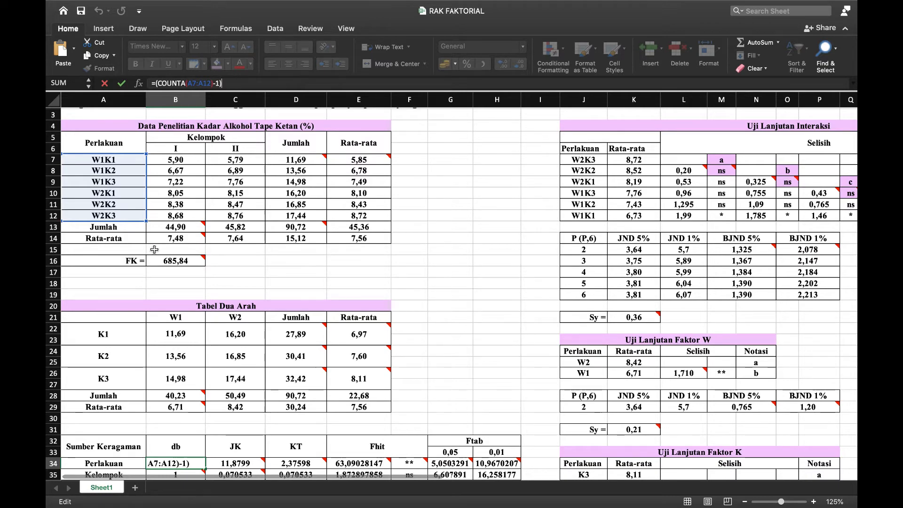
key("Return")
Step: Examine the Kelompok degrees-of-freedom formula in cell B35 and trace its source range in the Jumlah row of the data table
scroll(155, 251, "down", 3)
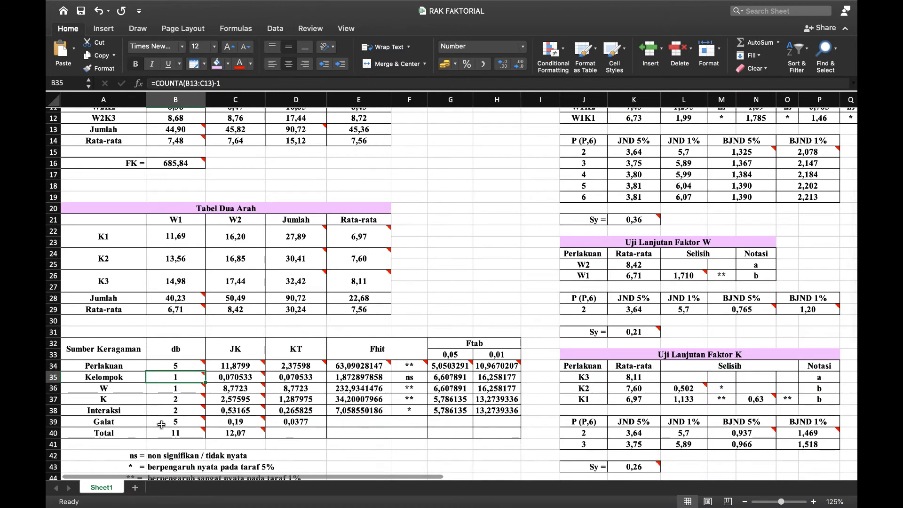
left_click(255, 87)
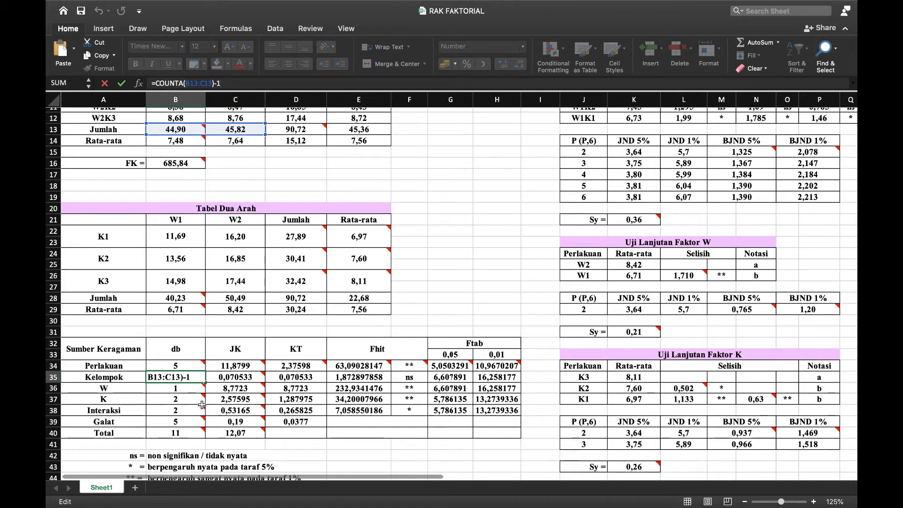
key("Return")
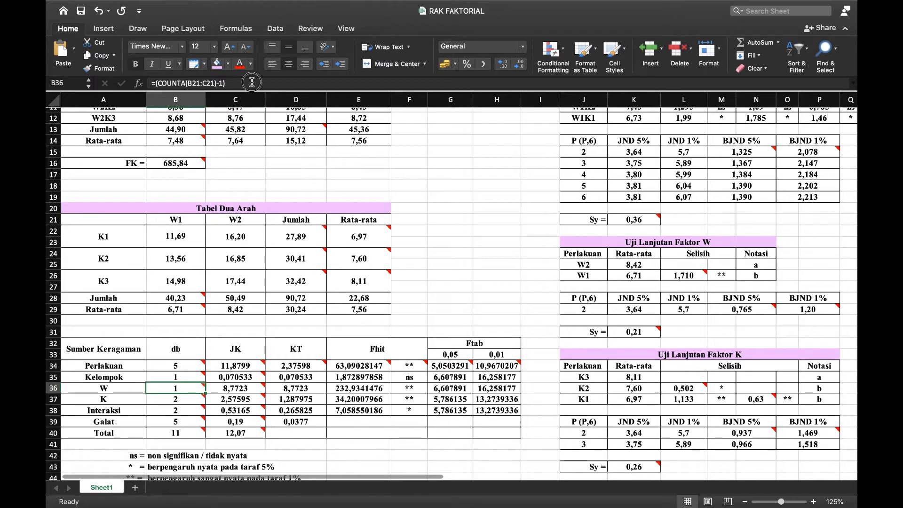
Step: Examine the degrees-of-freedom formulas for factors W and K in cells B36 and B37 and trace their source ranges in the Tabel Dua Arah
left_click(252, 83)
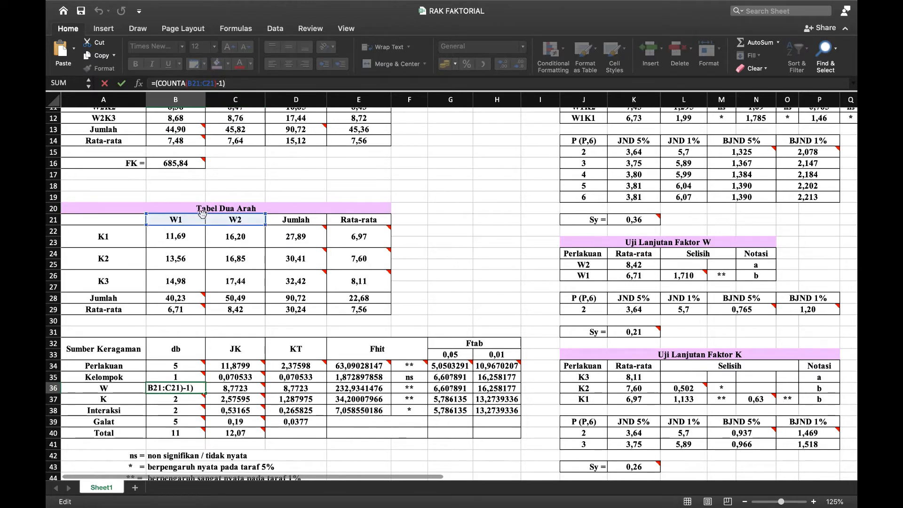
key("Return")
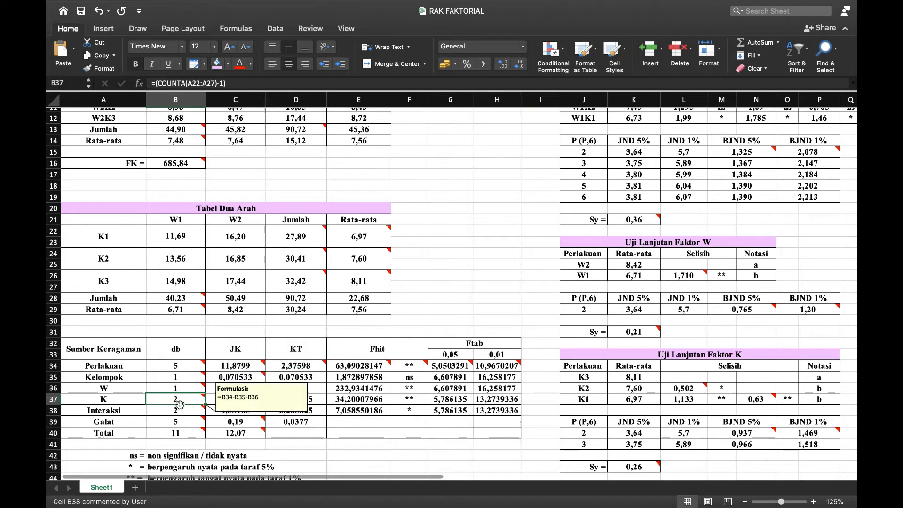
left_click(246, 84)
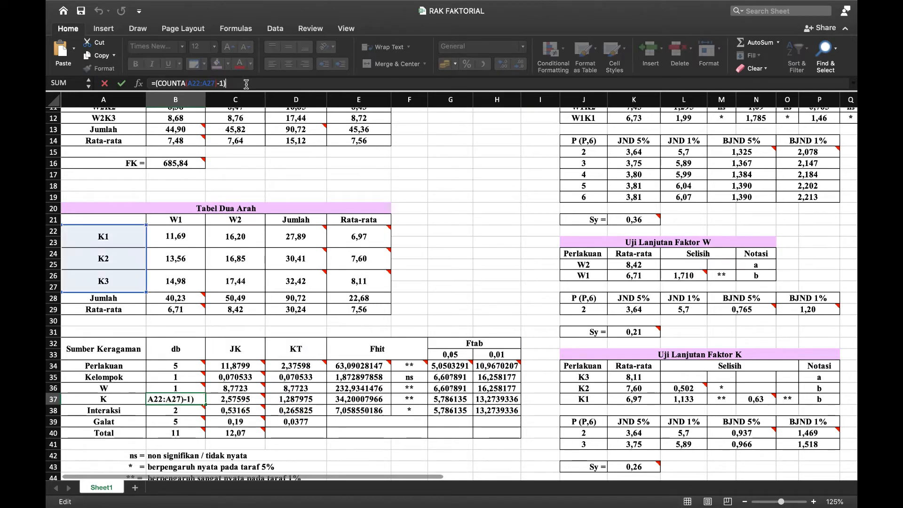
left_click(191, 385)
Step: Examine the Interaksi degrees-of-freedom formula in cell B38 and trace the db cells it references
mouse_move(191, 406)
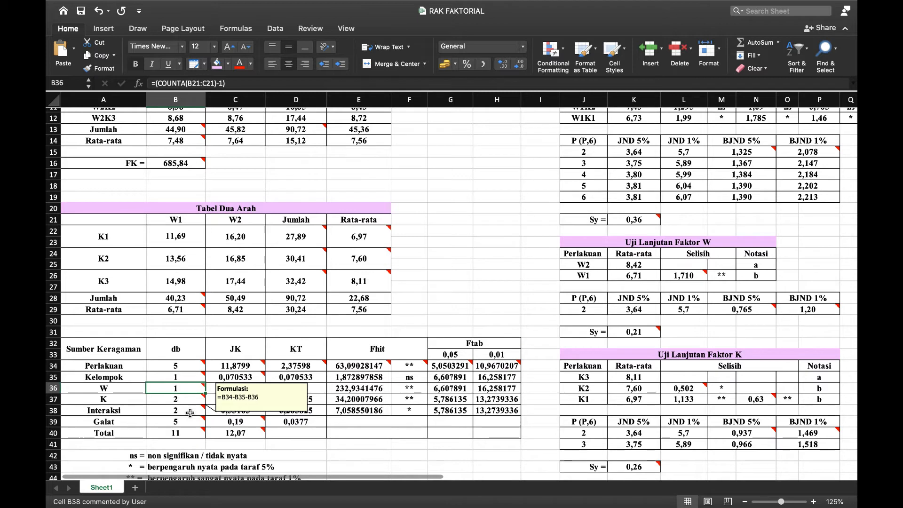
left_click(189, 412)
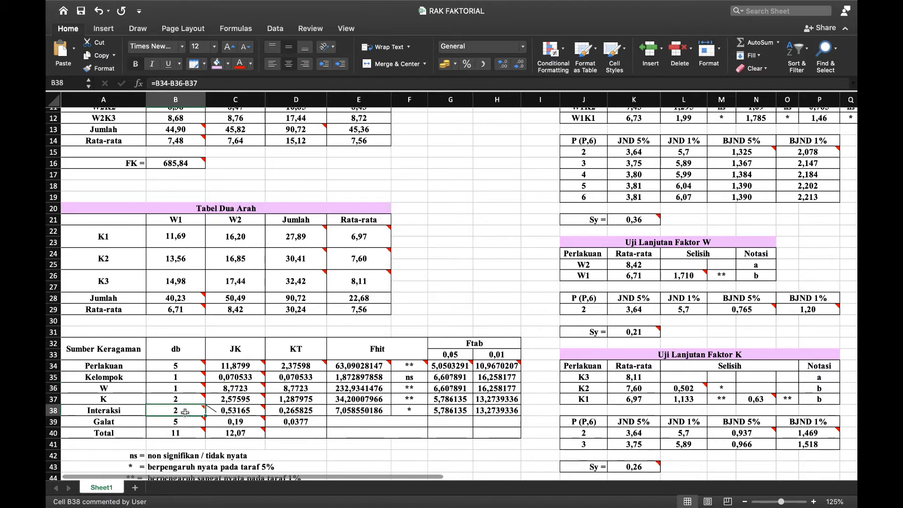
key("F2")
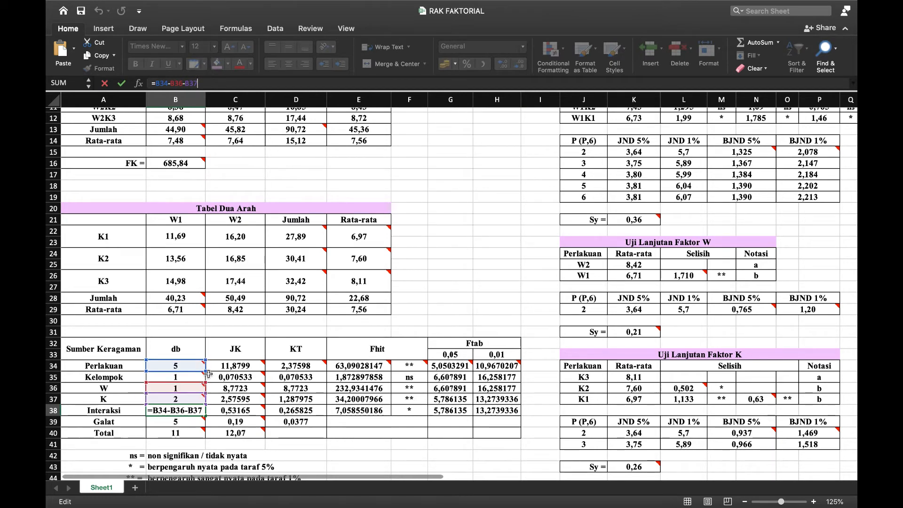
mouse_move(208, 374)
left_click(197, 428)
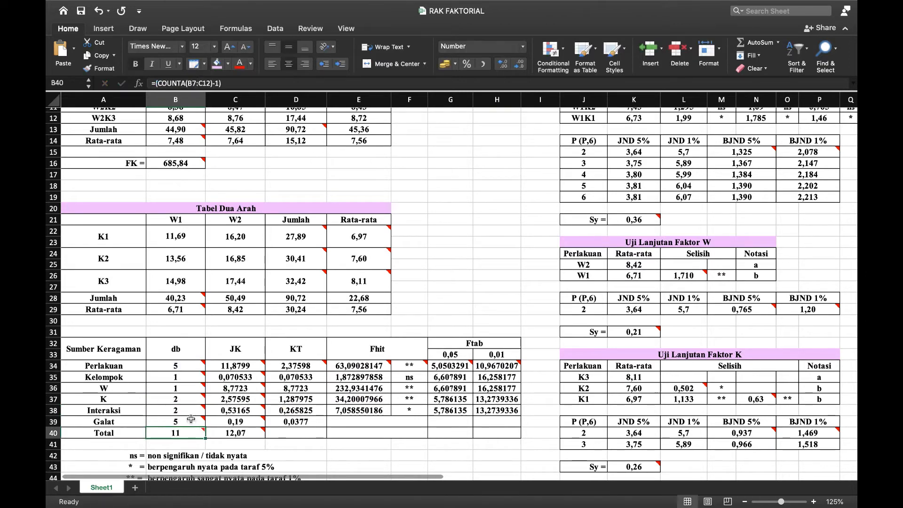
Step: Examine the Galat degrees-of-freedom formula in cell B39 and trace the db cells it references
mouse_move(190, 418)
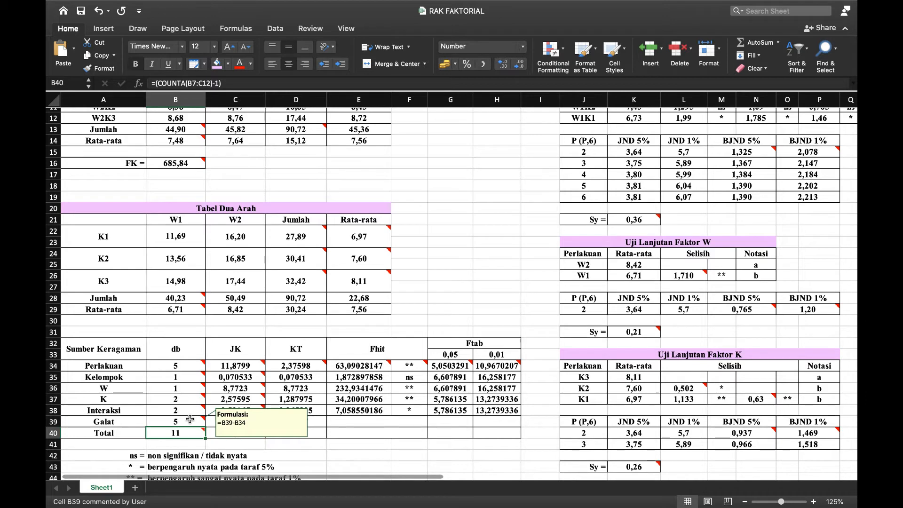
left_click(190, 419)
left_click(235, 83)
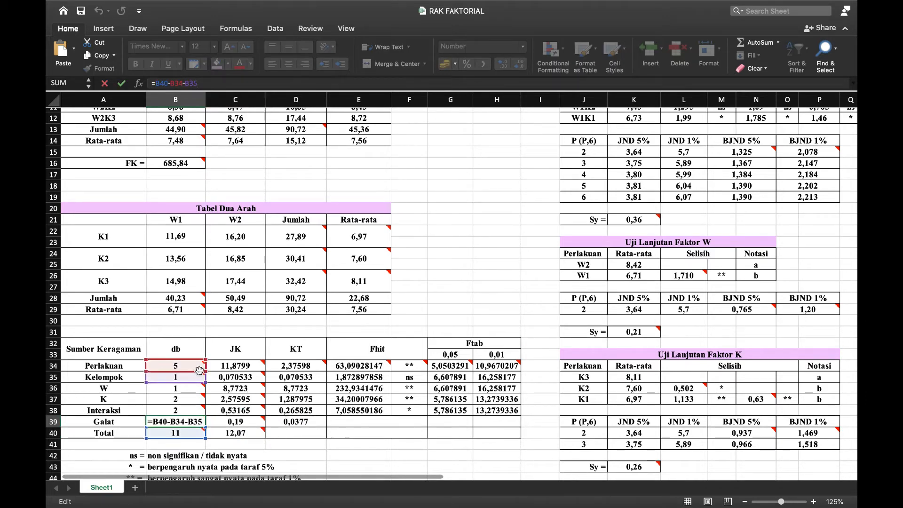
mouse_move(199, 371)
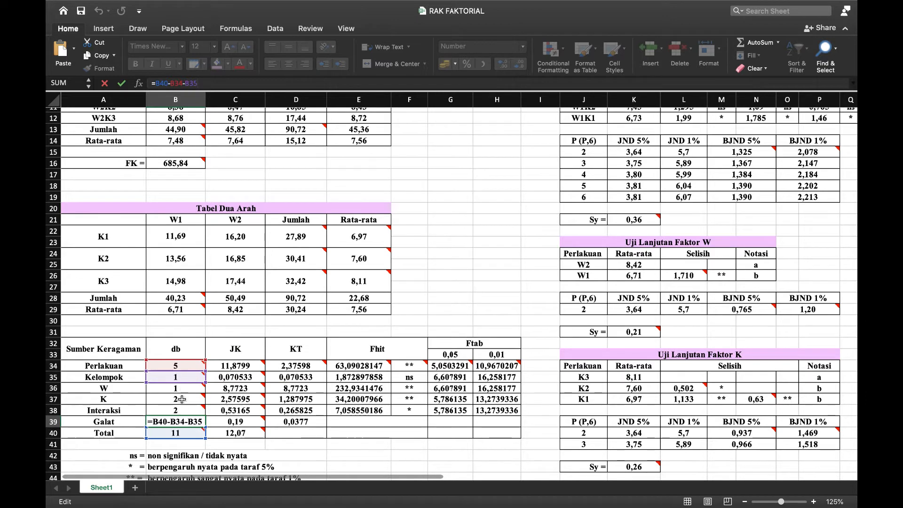
Step: Recheck the db column formulas for Perlakuan, Kelompok, W, K and Total, cells B34 to B37 and B40
left_click(177, 370)
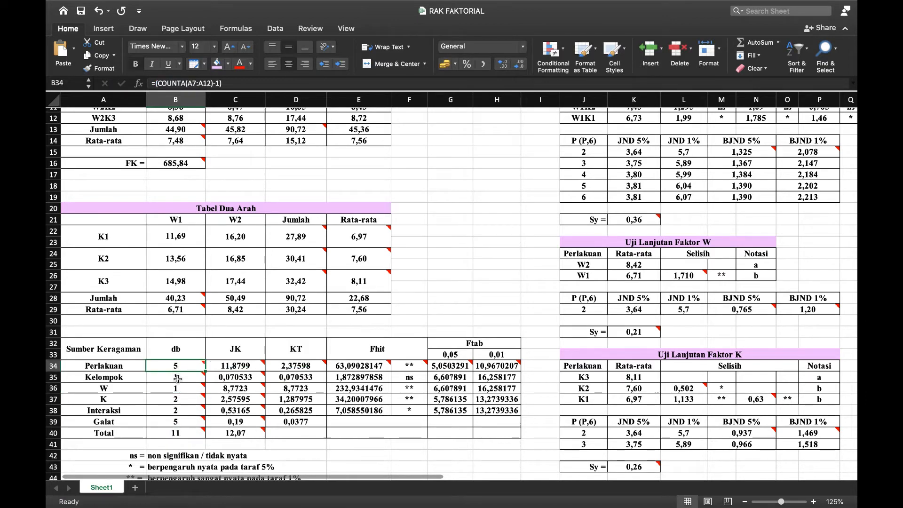
left_click(177, 377)
left_click(177, 392)
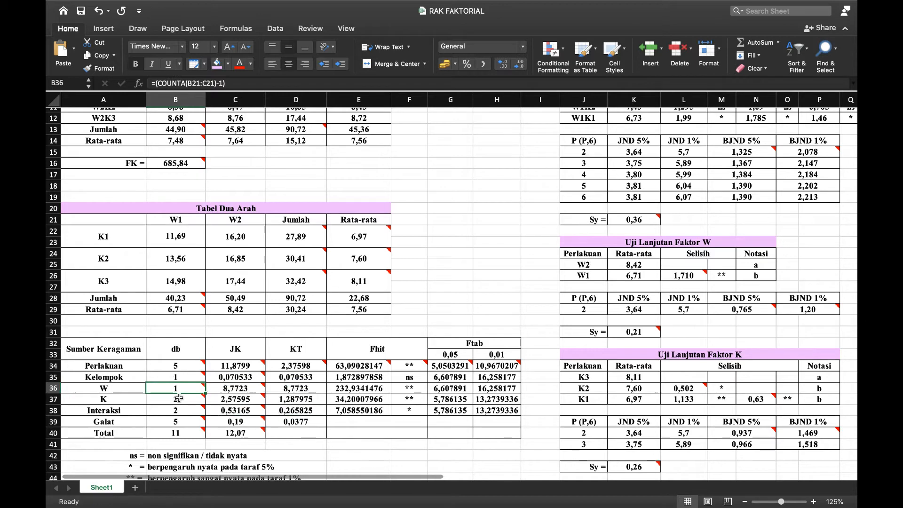
left_click(179, 398)
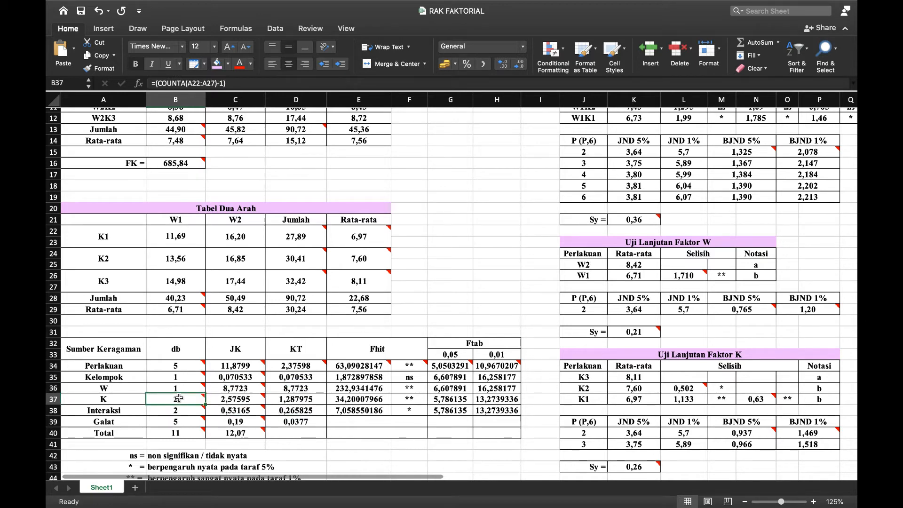
left_click(176, 432)
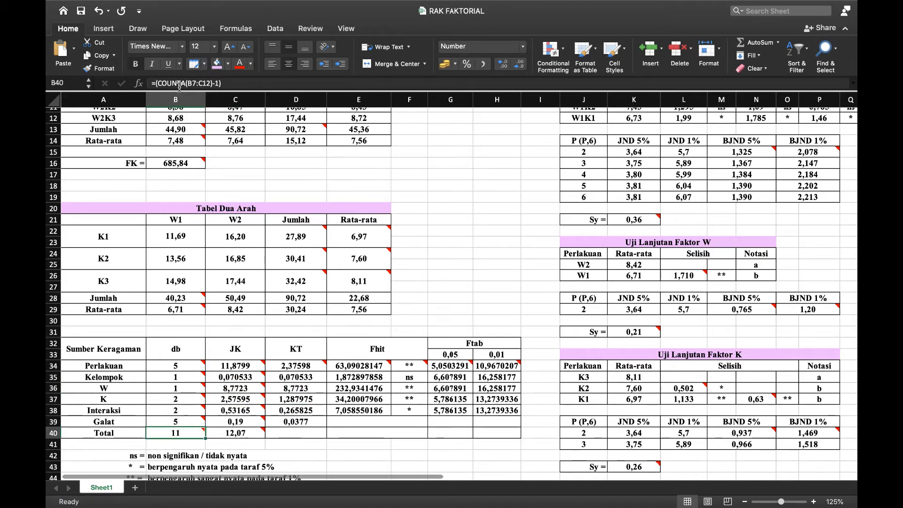
Step: Examine the Total sum-of-squares (JK) formula in cell C40 and trace its references to the data range and the correction factor
scroll(467, 297, "right", 1)
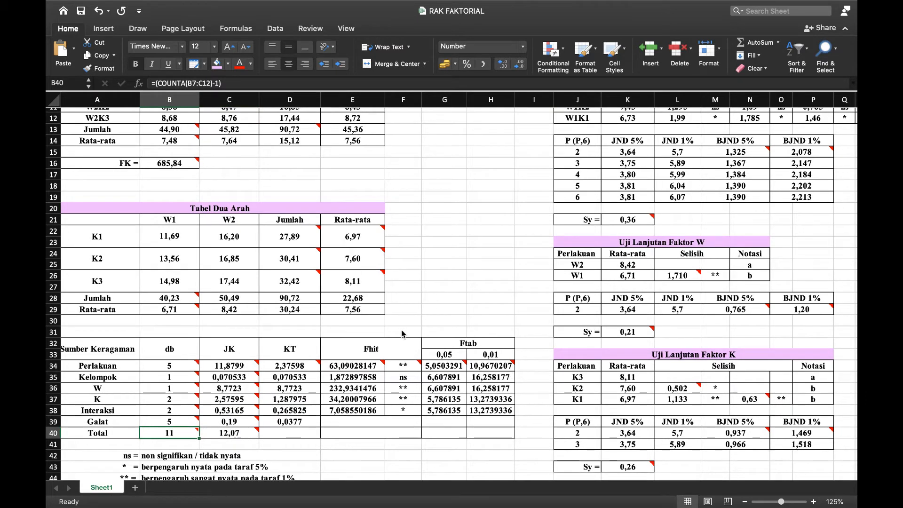
left_click(235, 434)
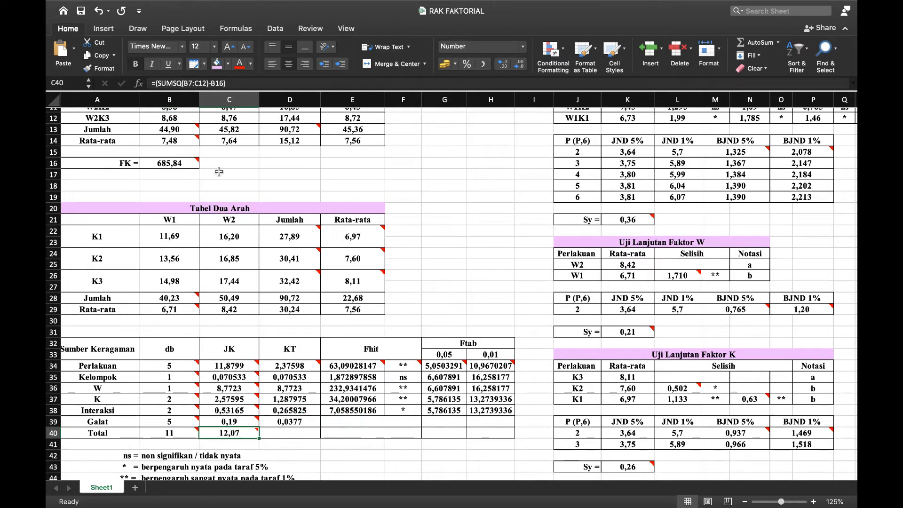
left_click(244, 83)
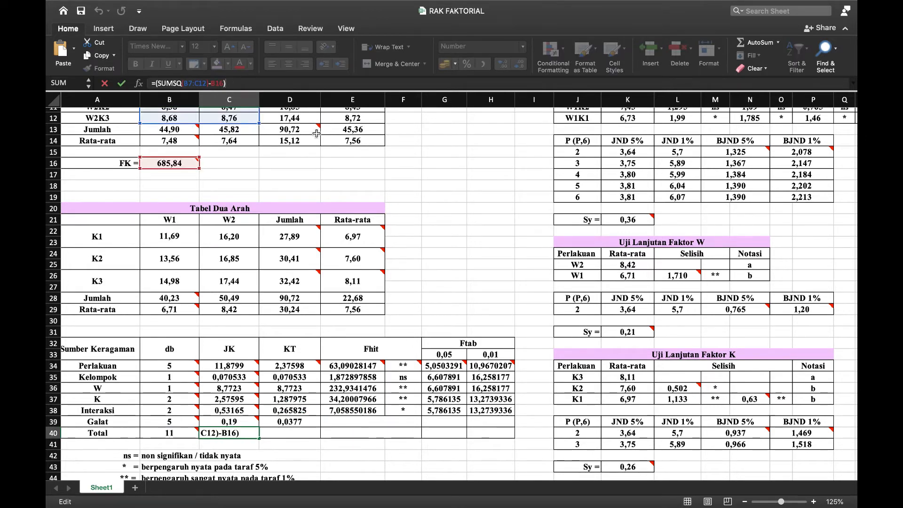
scroll(369, 206, "up", 5)
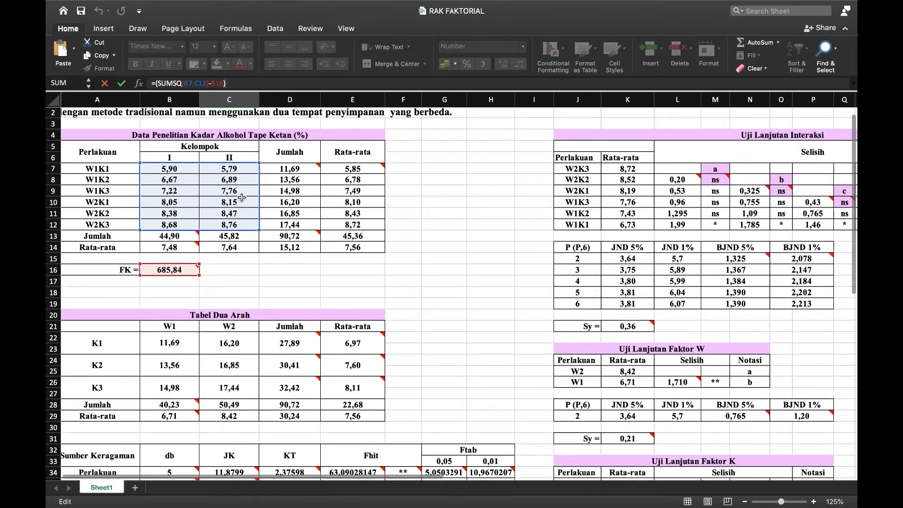
scroll(246, 226, "down", 3)
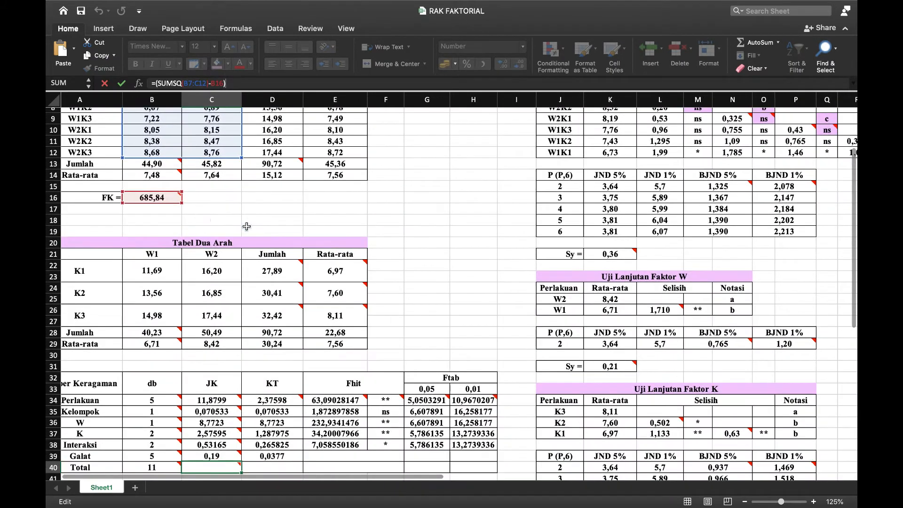
scroll(273, 360, "down", 3)
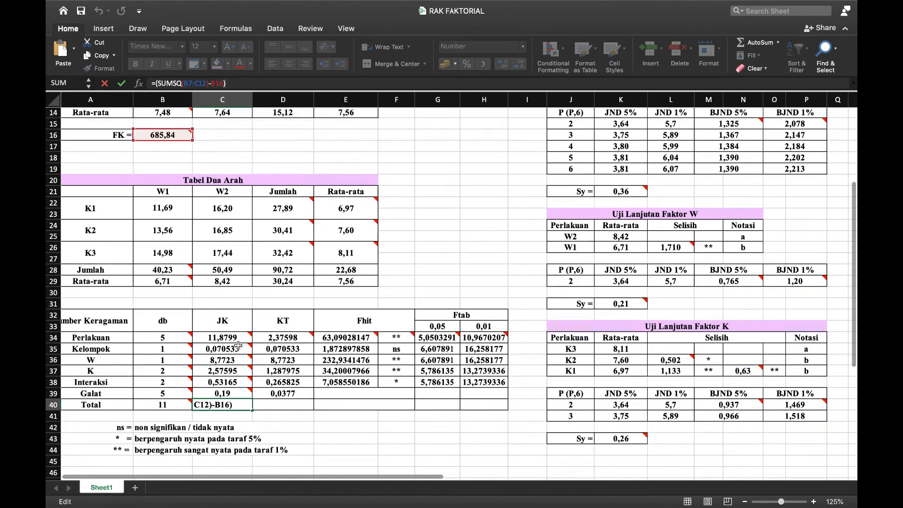
Step: Examine the Perlakuan JK formula in cell C34 and trace its references to the treatment totals and the correction factor
left_click(233, 338)
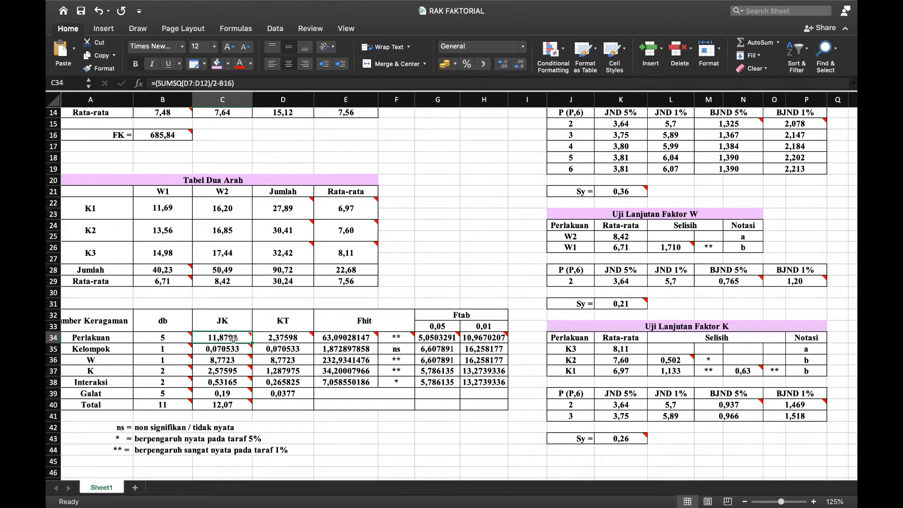
scroll(234, 338, "up", 3)
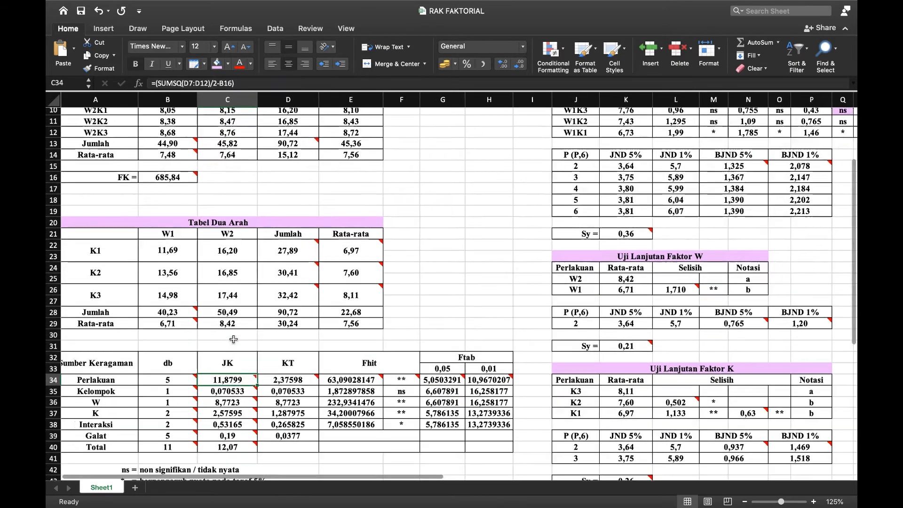
left_click(247, 84)
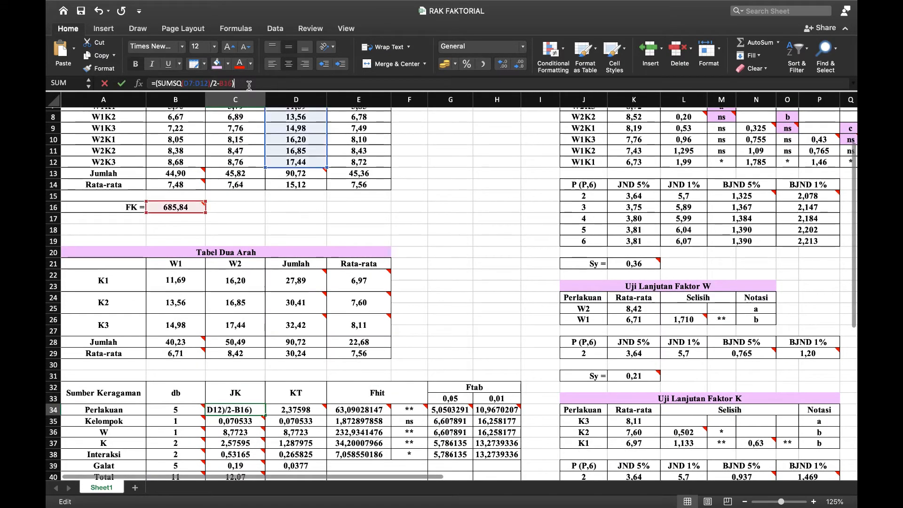
scroll(308, 167, "up", 2)
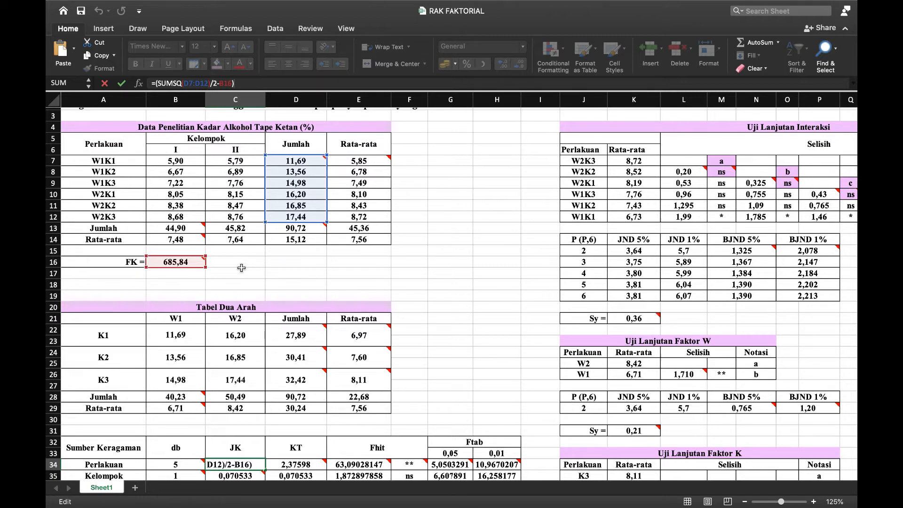
scroll(291, 273, "down", 2)
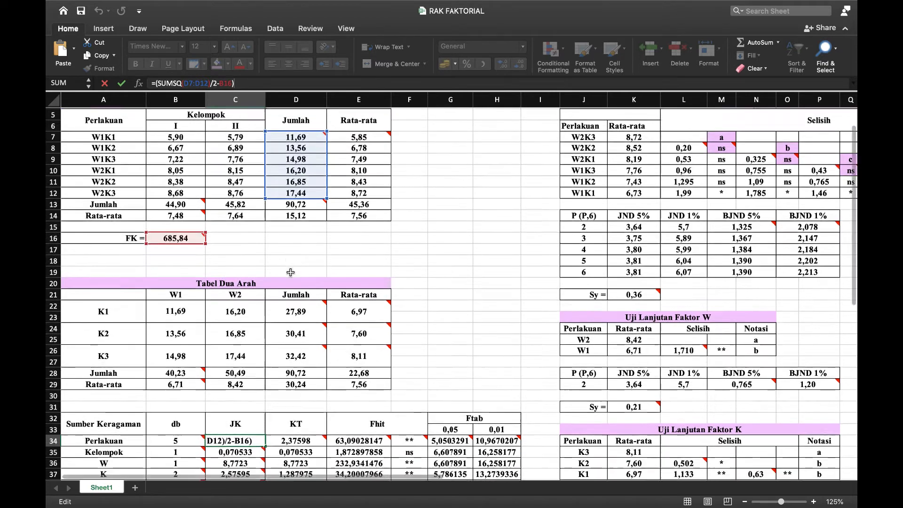
scroll(291, 273, "down", 3)
Step: Examine the Kelompok JK formula in cell C35 and trace its references to the group totals and the correction factor
left_click(242, 410)
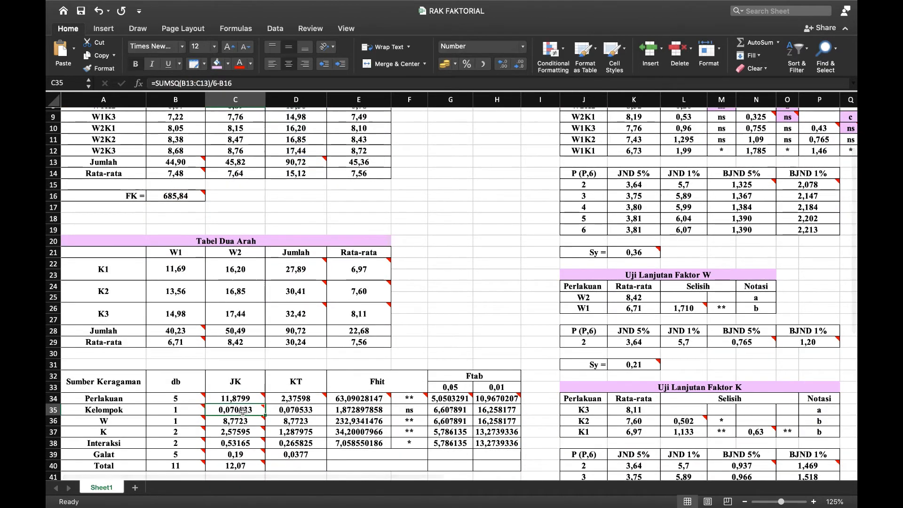
mouse_move(242, 410)
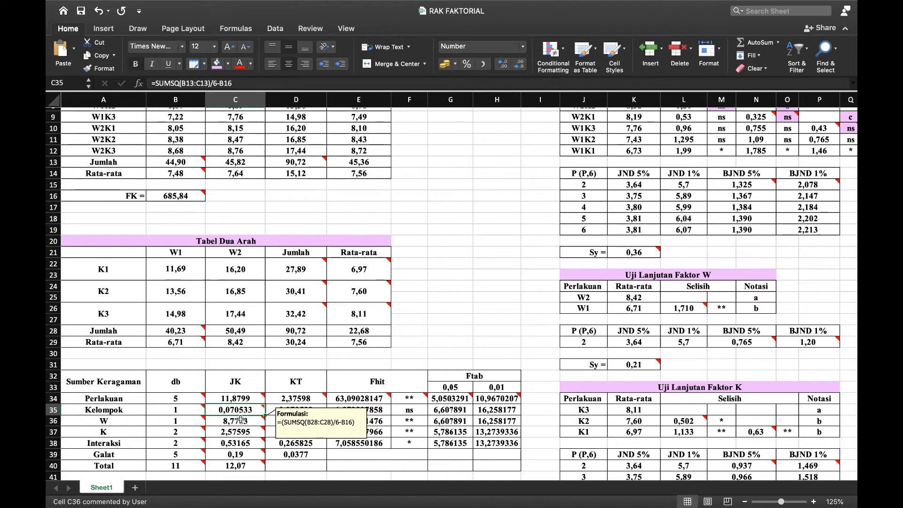
scroll(334, 218, "up", 1)
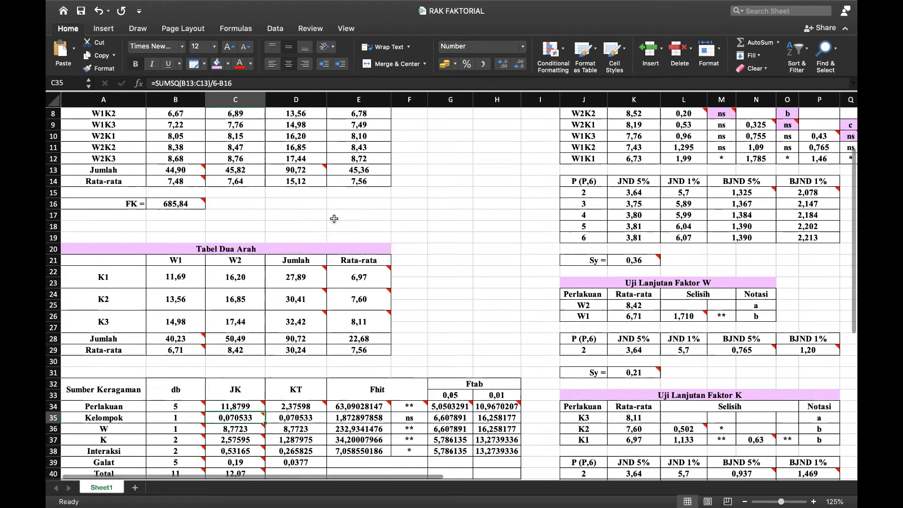
left_click(272, 79)
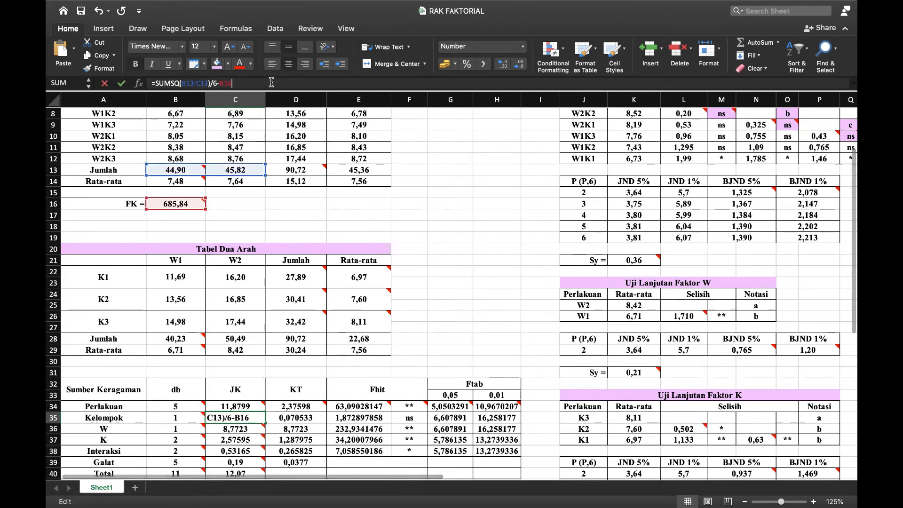
scroll(285, 173, "up", 2)
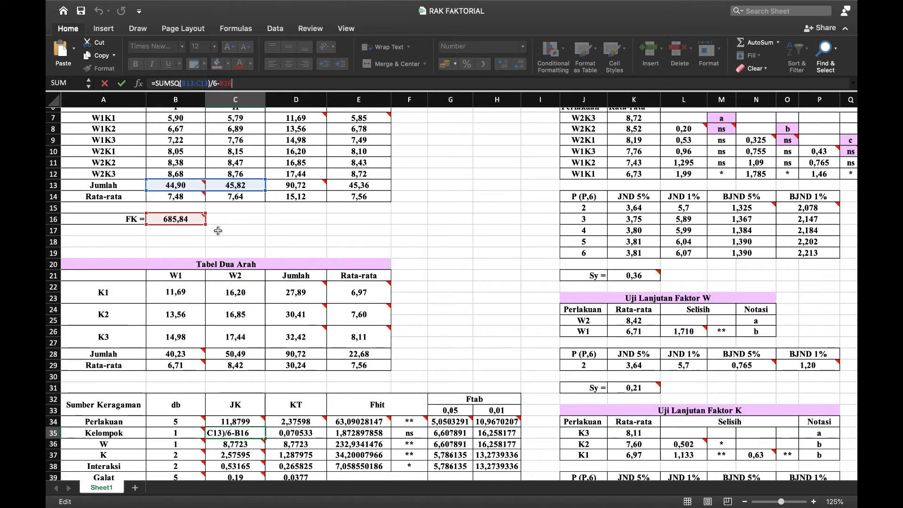
left_click(252, 222)
Step: Examine the W and K JK formulas in cells C36 and C37, tracing their references to the two-way table totals and the correction factor
scroll(218, 409, "down", 1)
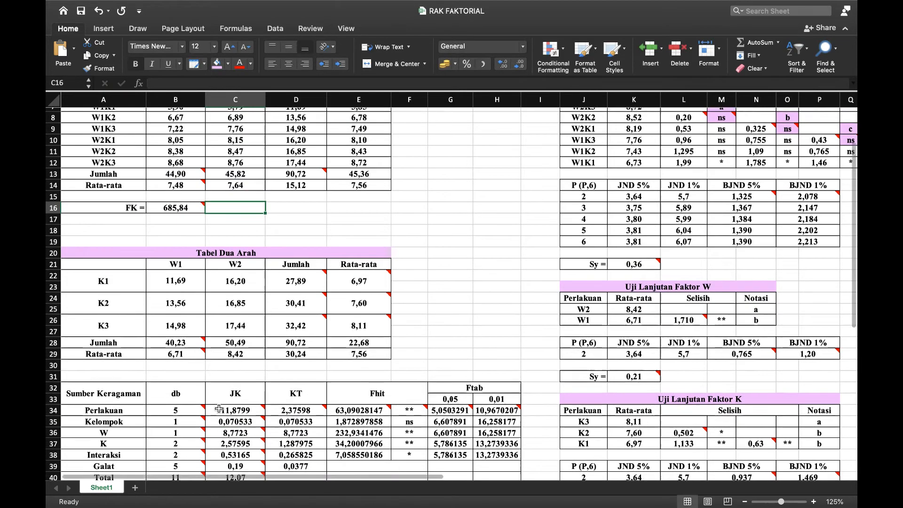
scroll(219, 409, "down", 3)
left_click(225, 385)
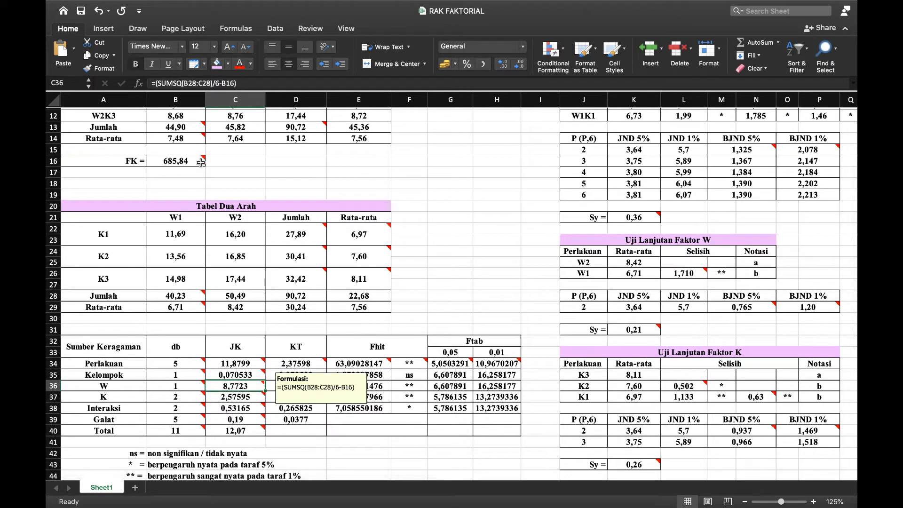
left_click(255, 82)
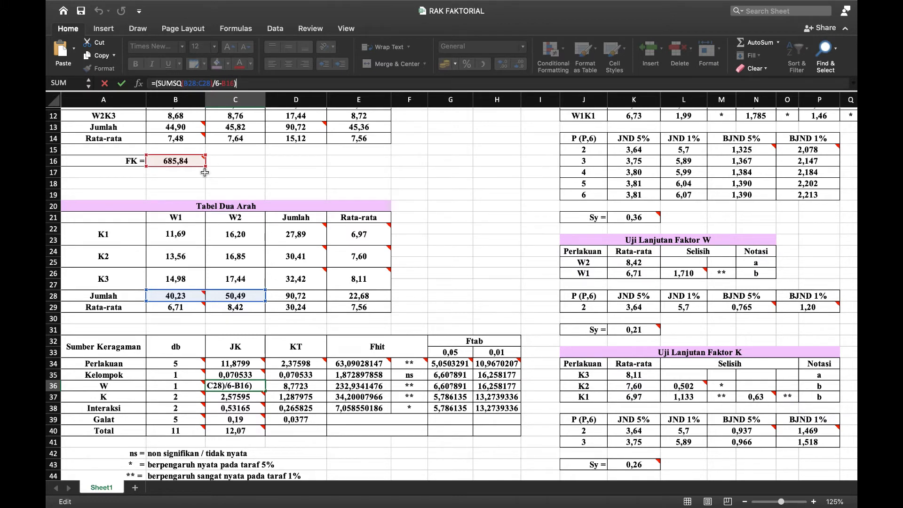
left_click(238, 398)
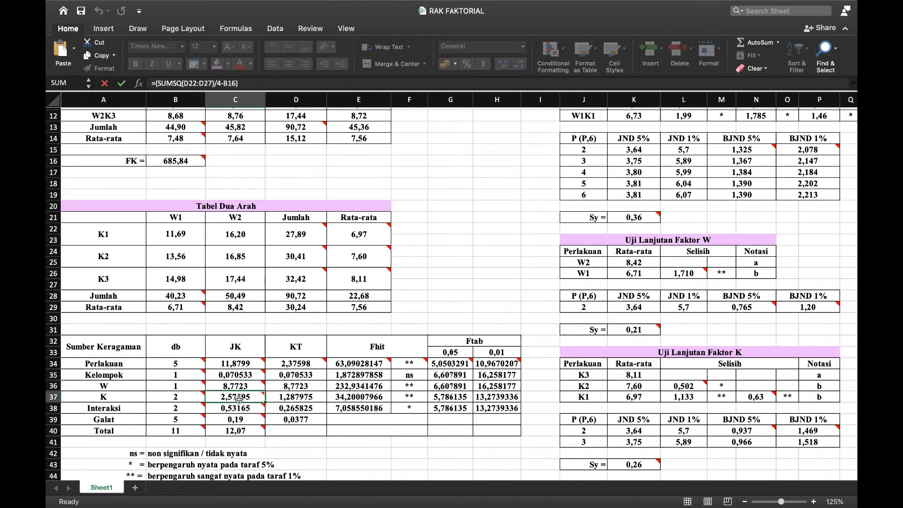
mouse_move(238, 398)
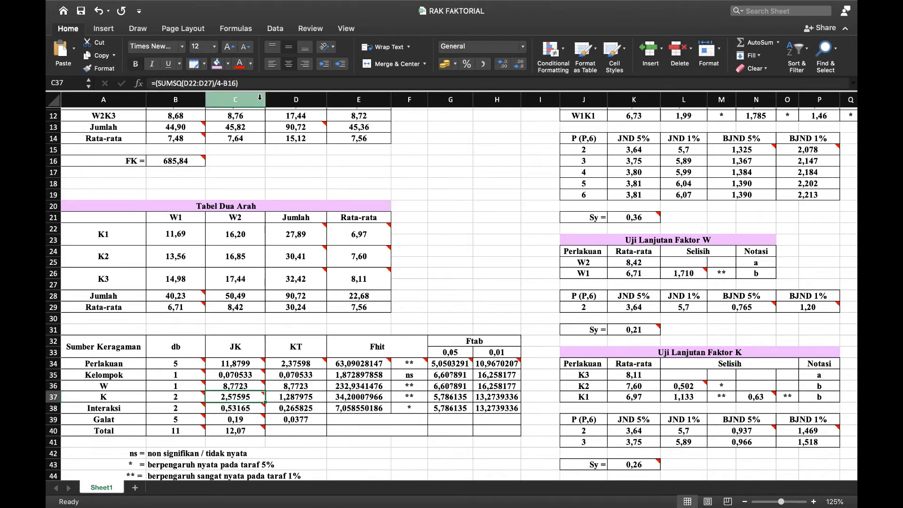
left_click(260, 83)
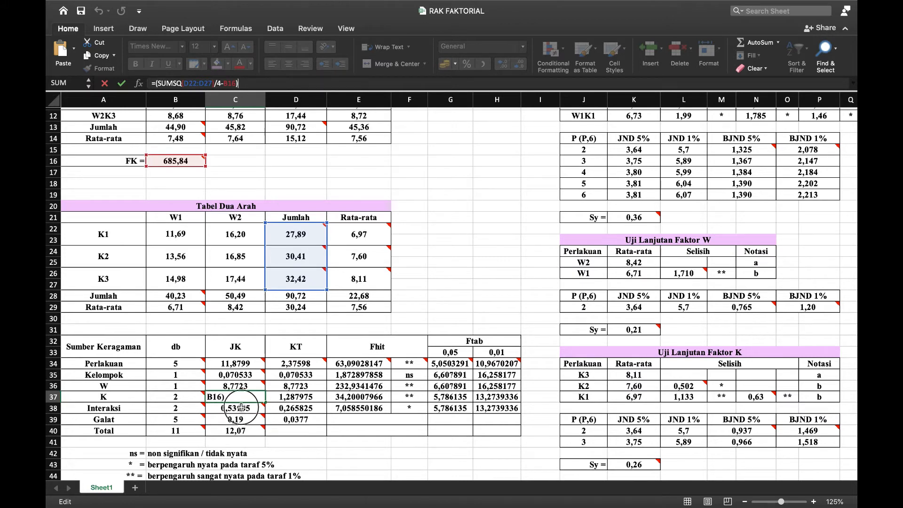
Step: Examine the Interaksi and Galat JK formulas in cells C38 and C39 and trace the JK cells they subtract
key("Return")
left_click(222, 83)
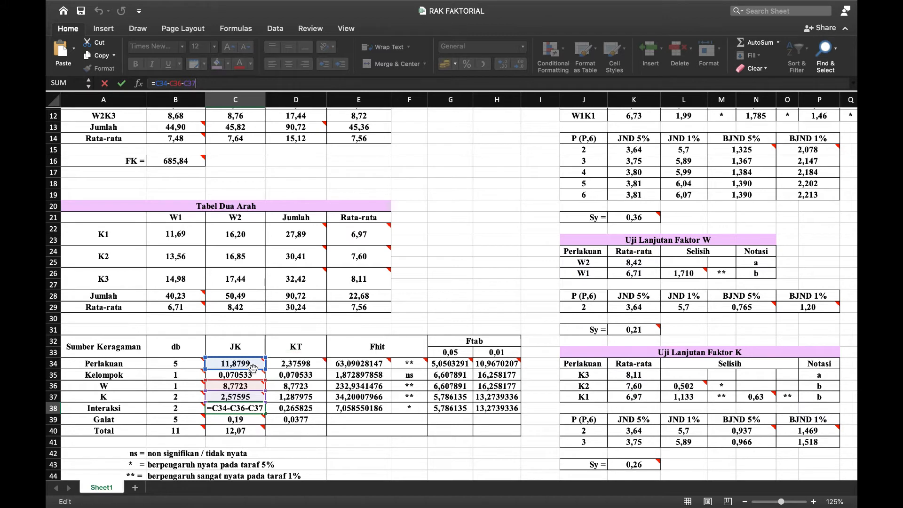
mouse_move(249, 385)
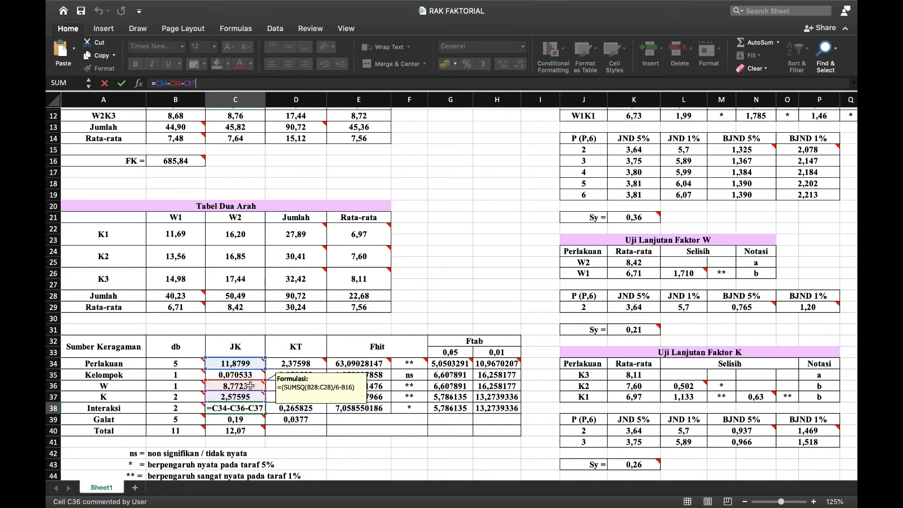
left_click(243, 420)
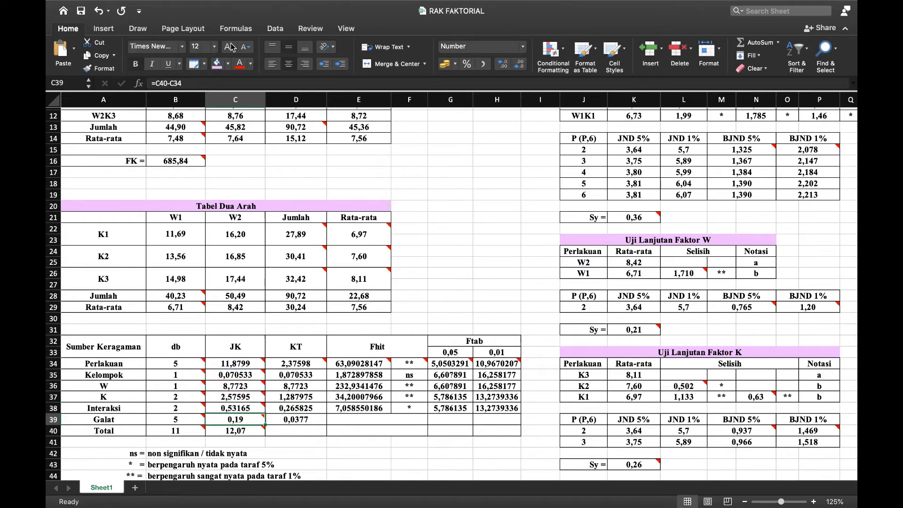
left_click(218, 89)
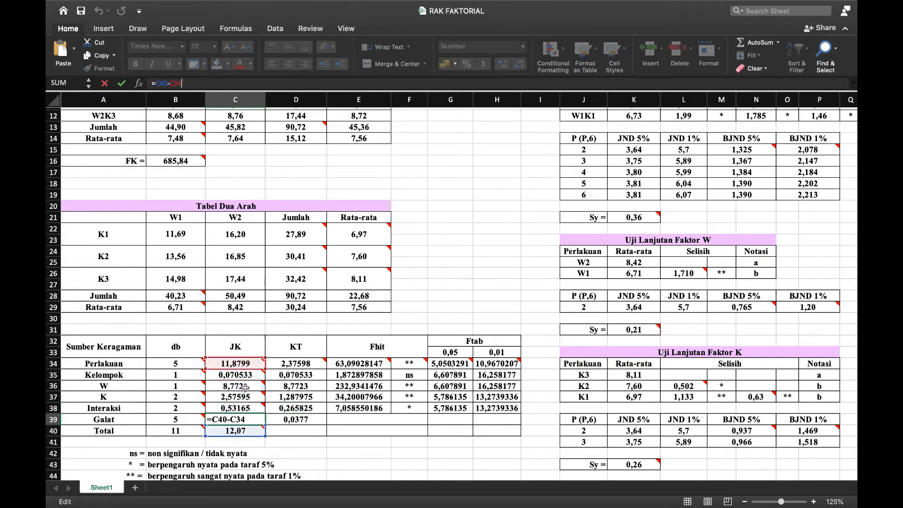
mouse_move(248, 420)
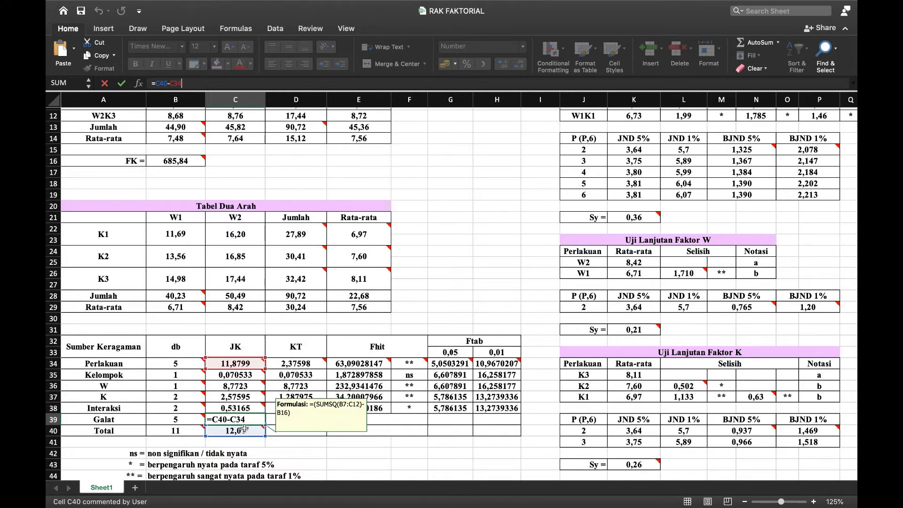
Step: Examine the KT formulas for Perlakuan, W and Galat in cells D34, D36 and D39, tracing their JK and db references
left_click(287, 366)
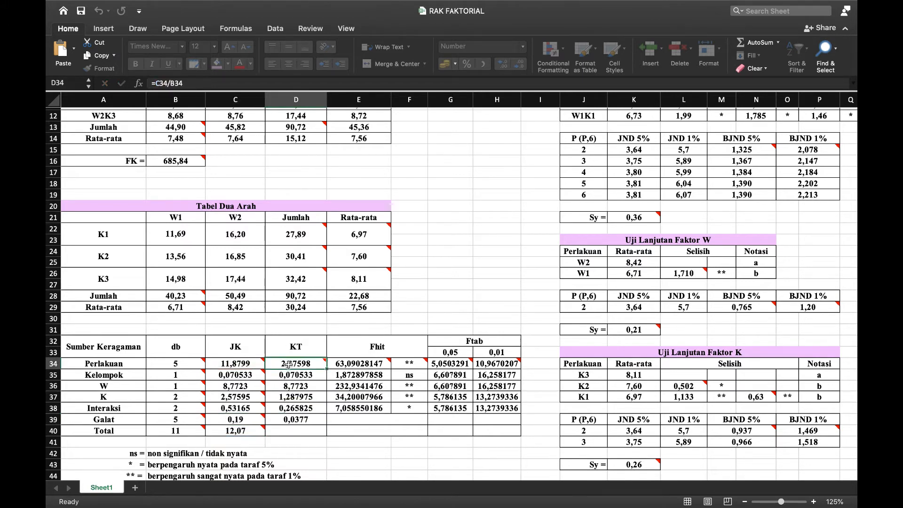
left_click(222, 78)
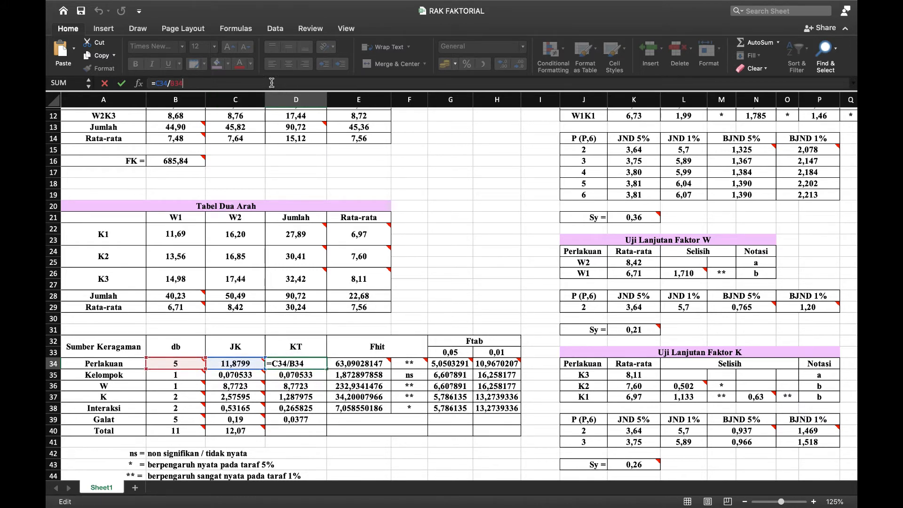
left_click(313, 384)
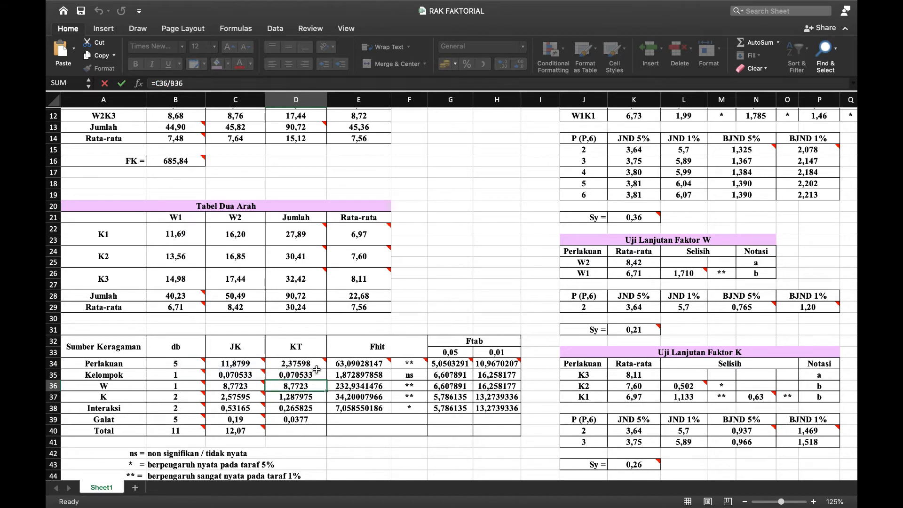
left_click(310, 420)
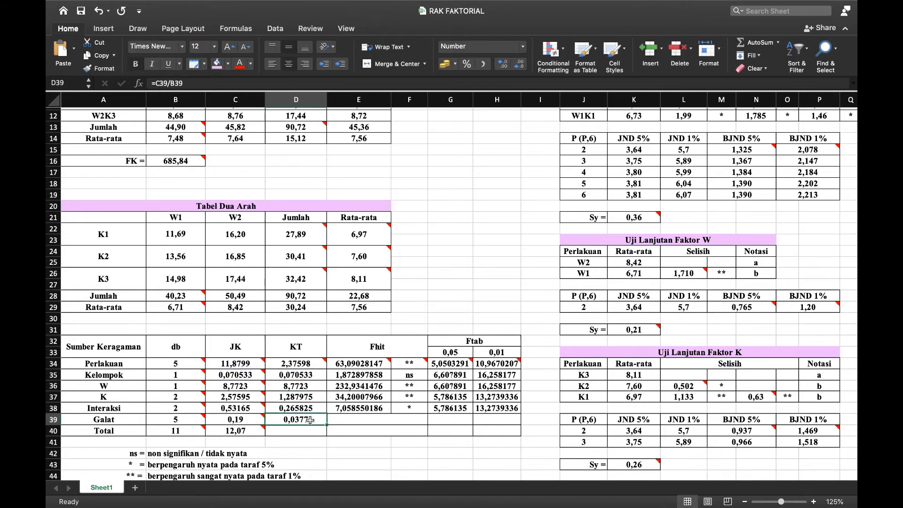
double_click(310, 420)
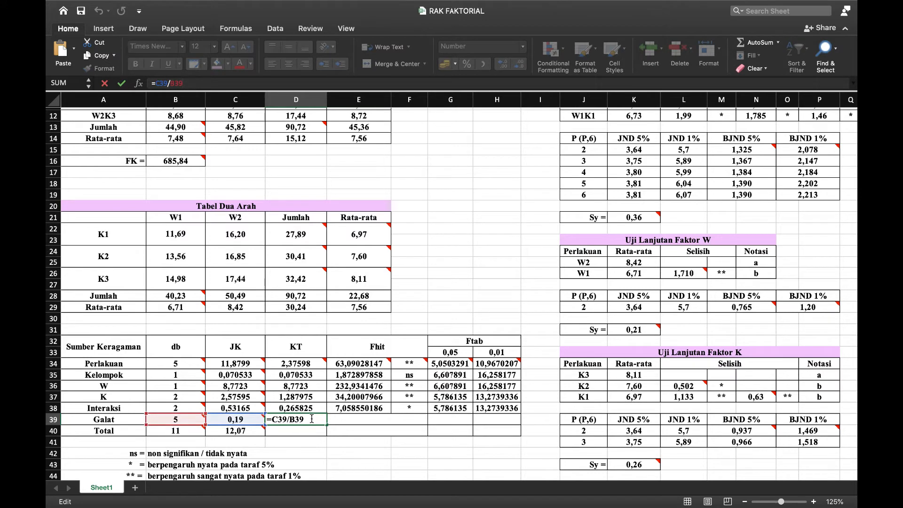
left_click(327, 428)
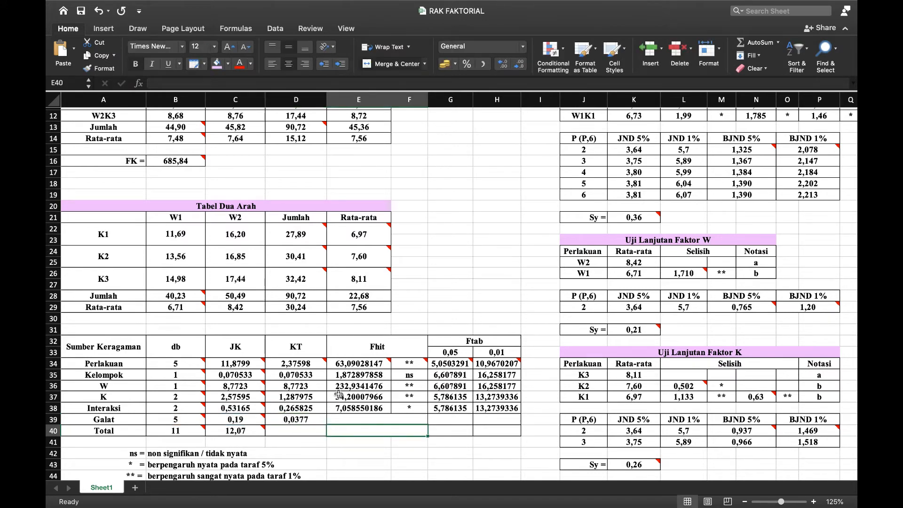
Step: Examine the Fhit formulas from Perlakuan to Interaksi, cells E34 to E38, and trace their references to KT and the fixed Galat KT
left_click(345, 366)
key("F2")
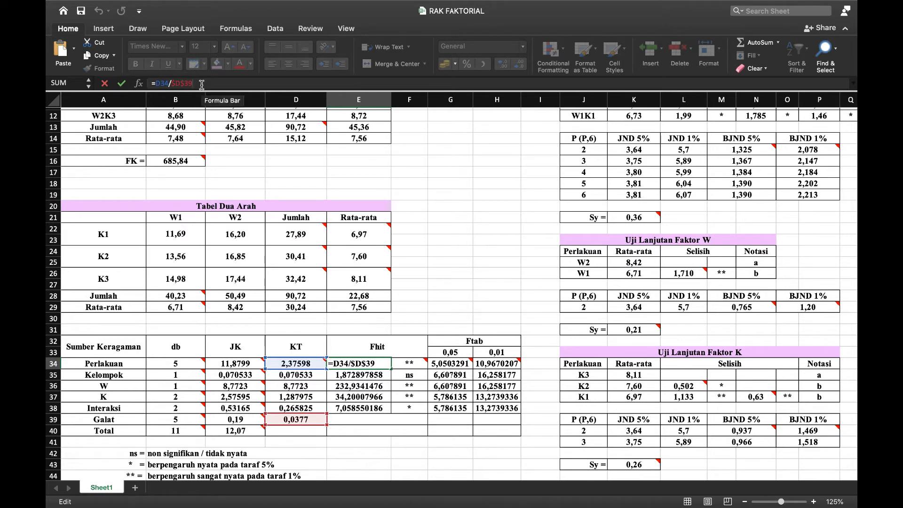
key("Return")
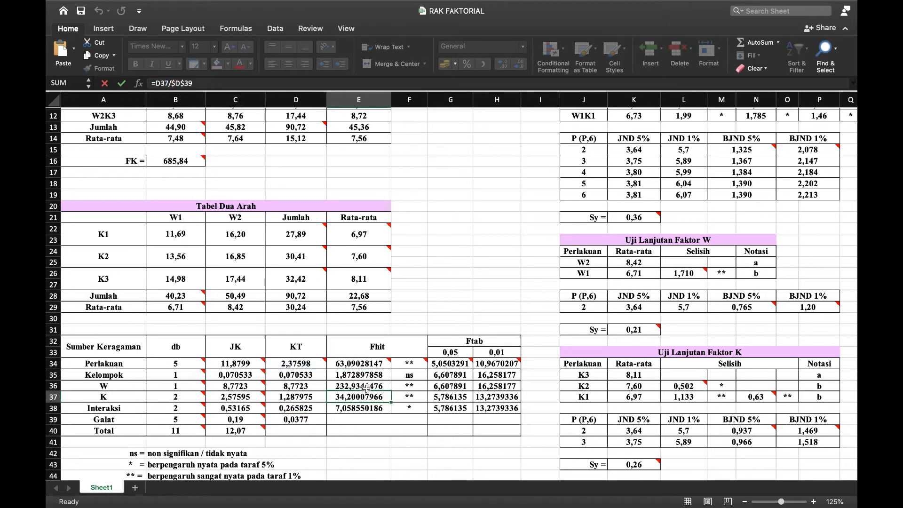
left_click(378, 363)
left_click(383, 406)
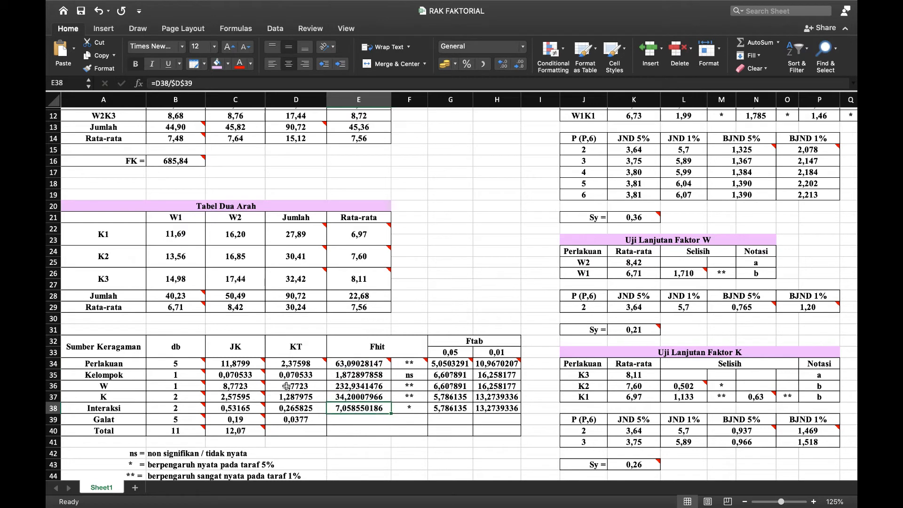
left_click(220, 83)
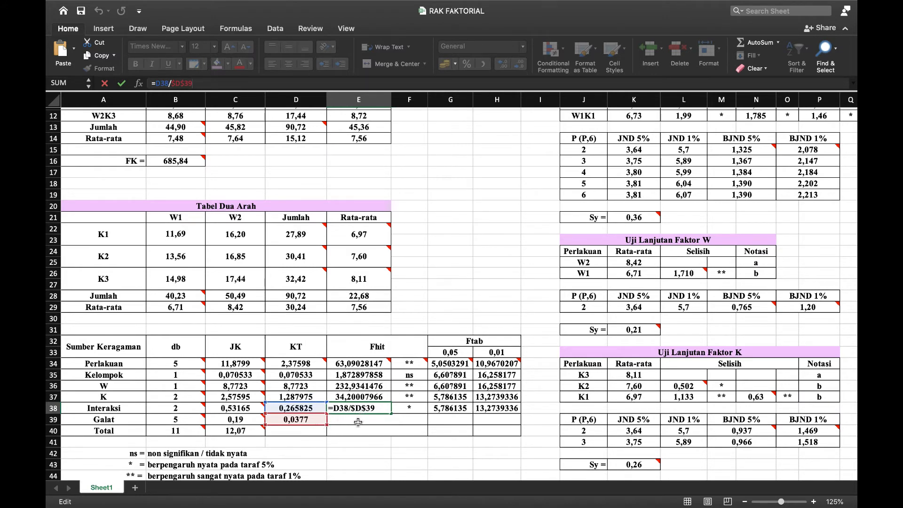
key("Return")
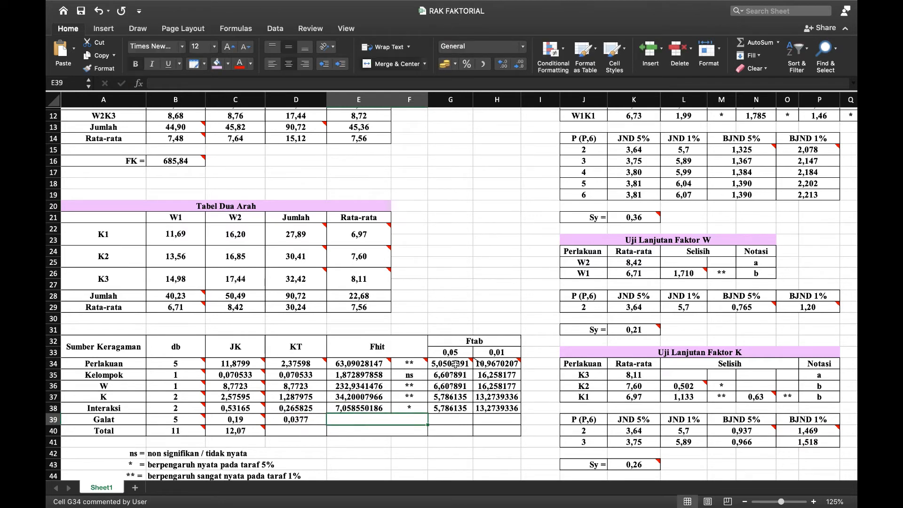
Step: Examine the Perlakuan Ftab formulas at the 0,05 and 0,01 levels in cells G34 and H34, including their FINV arguments
mouse_move(455, 364)
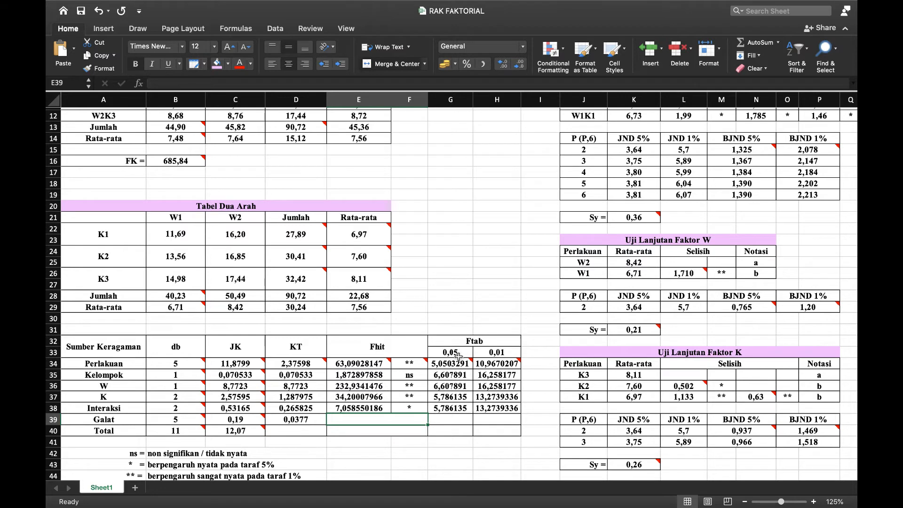
left_click(452, 364)
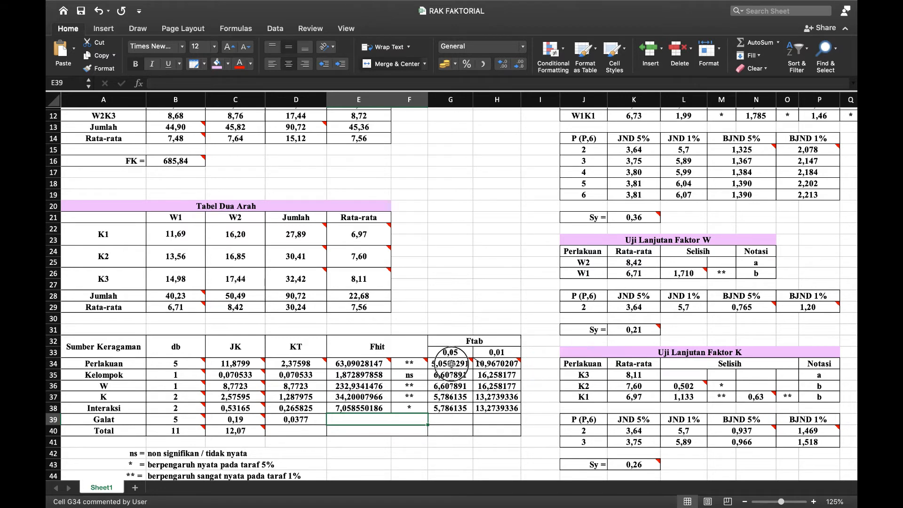
left_click(271, 82)
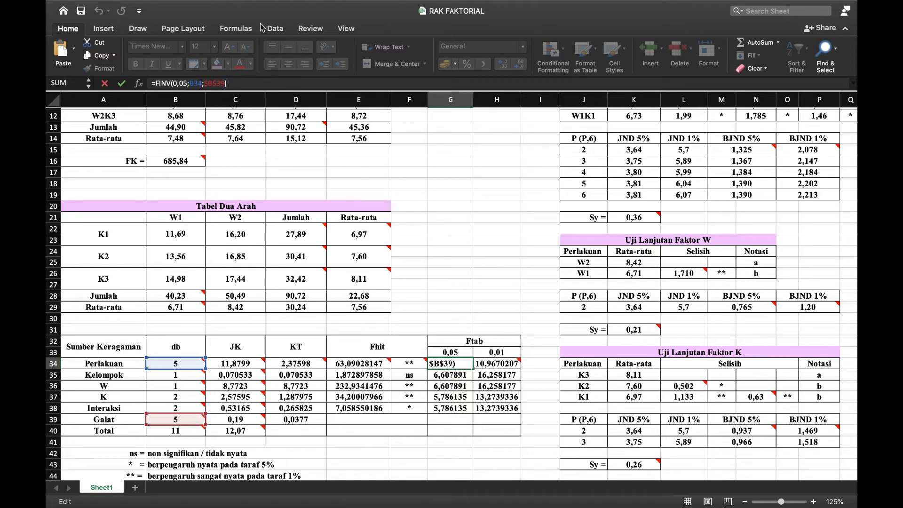
left_click(494, 369)
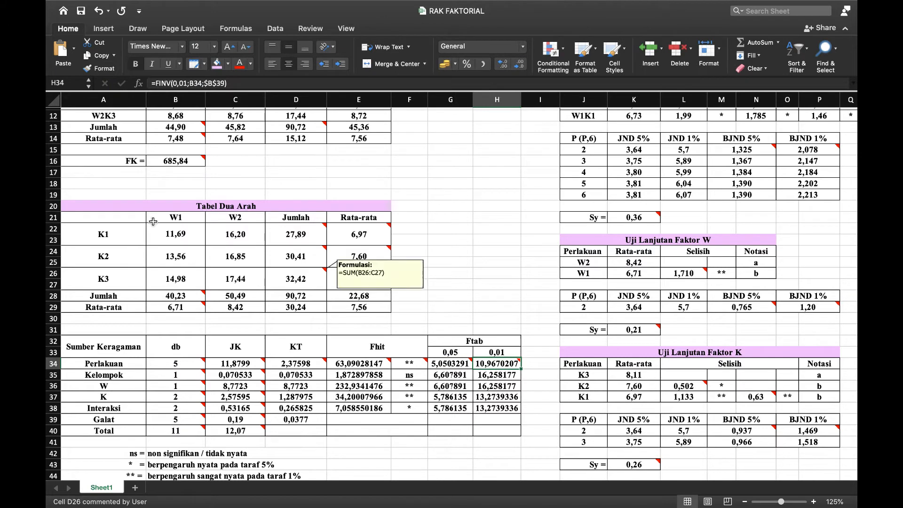
left_click(183, 83)
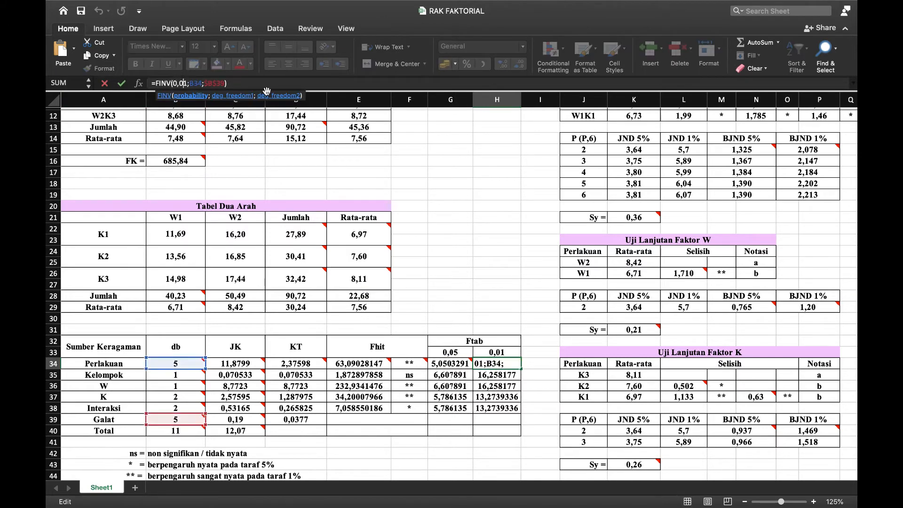
Step: Recheck the 0,05 Ftab formula in cell G34, tracing the Perlakuan and Galat db, and check the Interaksi formula in G38
left_click(450, 365)
double_click(450, 364)
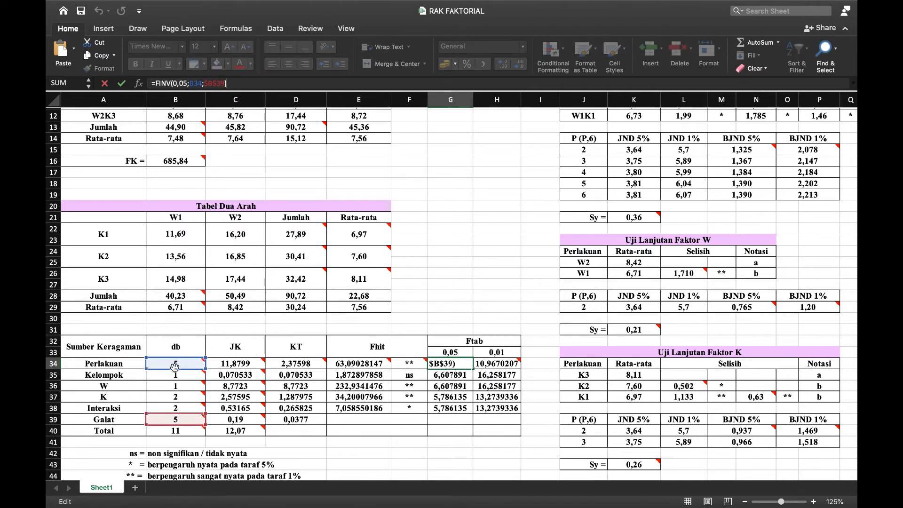
mouse_move(174, 368)
mouse_move(178, 420)
key("Return")
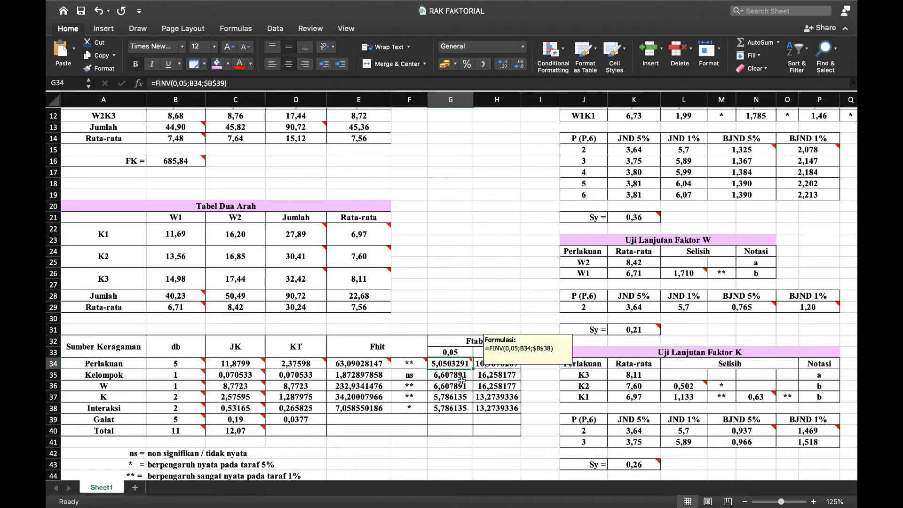
left_click(459, 408)
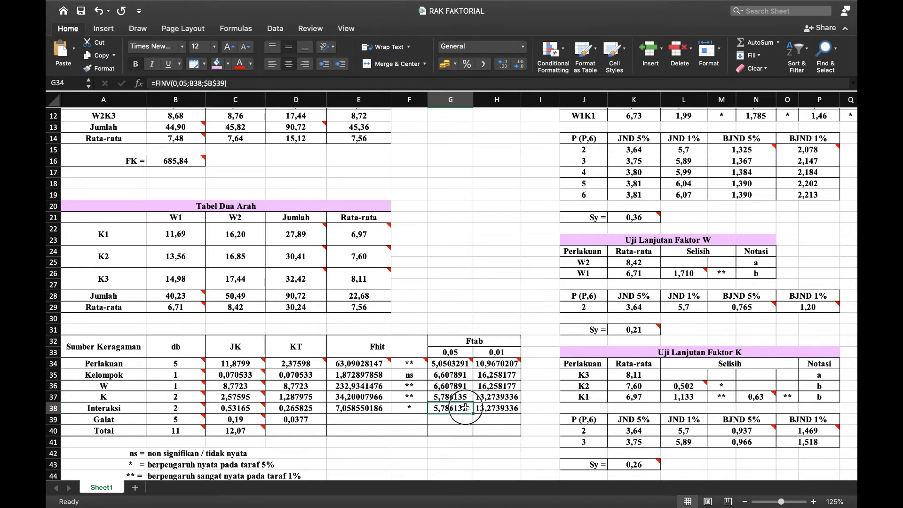
Step: Trace the db references in the Interaksi 0,05 Ftab formula in G38 and the Perlakuan 0,01 Ftab formula in H34
left_click(253, 84)
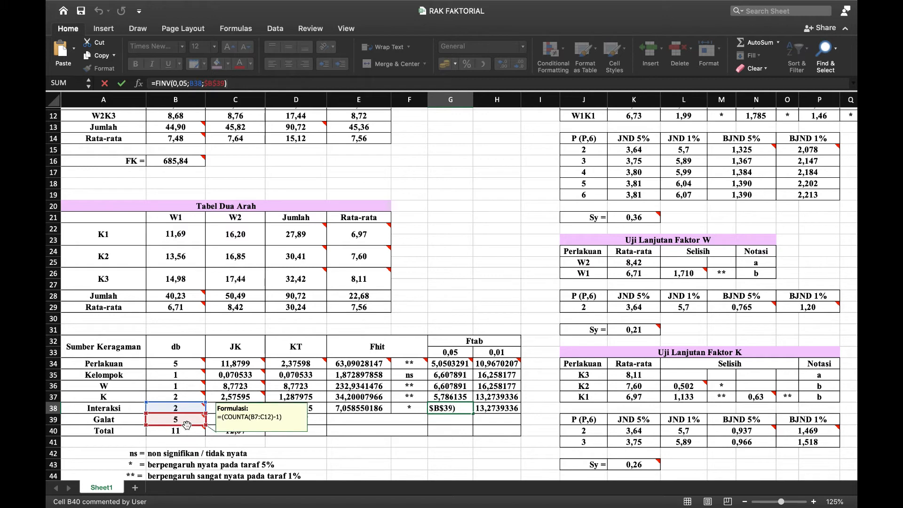
left_click(480, 428)
left_click(497, 363)
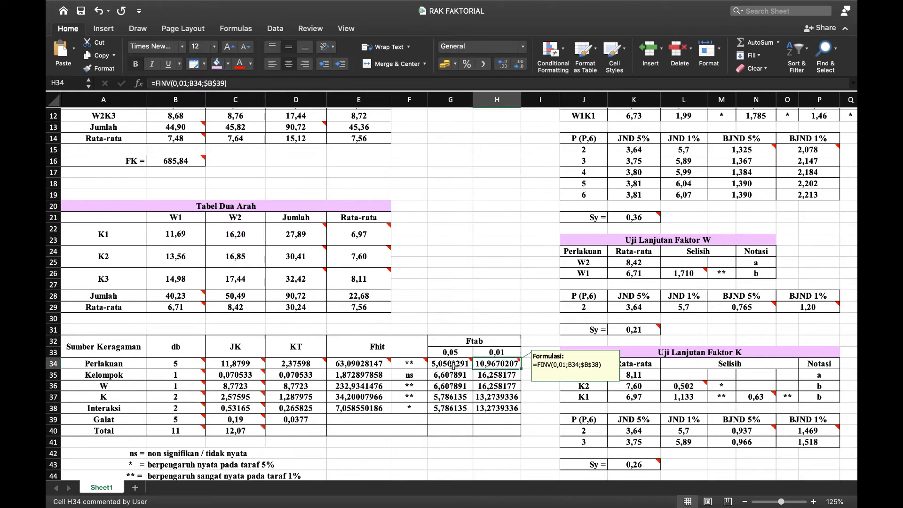
left_click(256, 81)
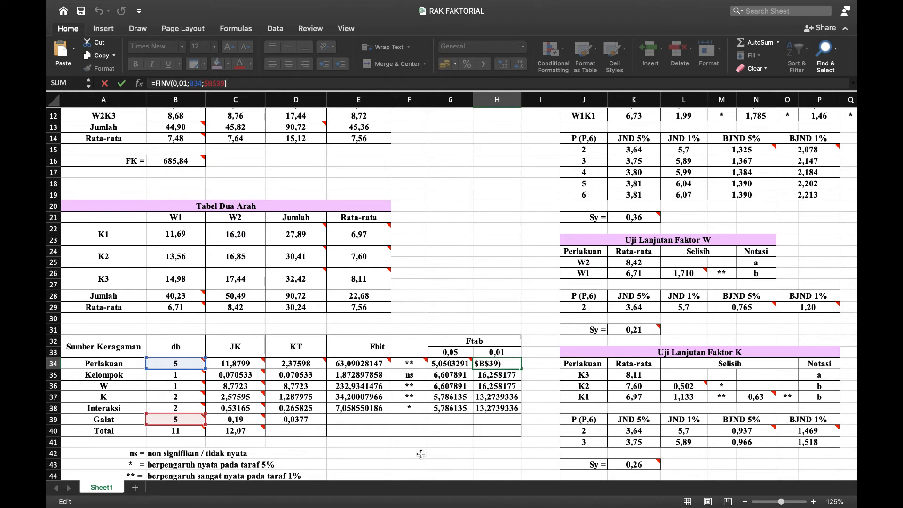
Step: Examine the nested IF significance formula for Perlakuan in cell F34, tracing its references to Fhit and both Ftab values
scroll(421, 454, "down", 3)
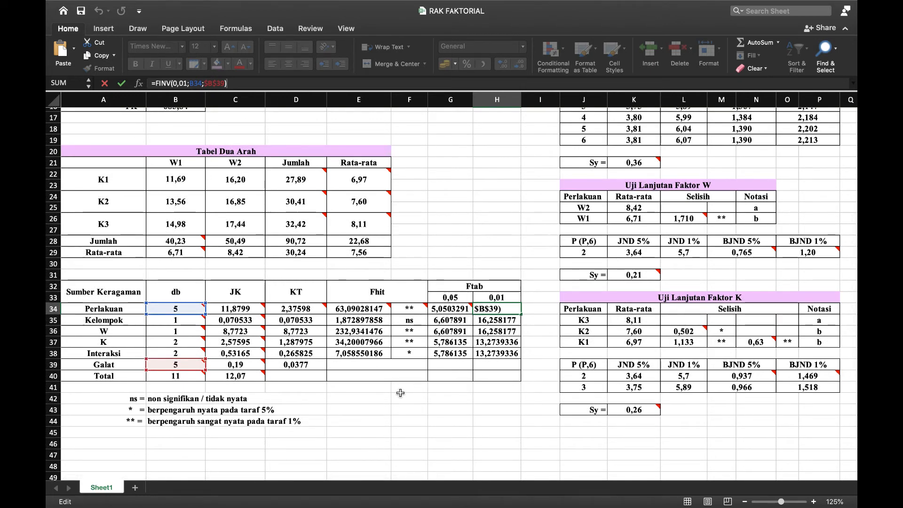
left_click(411, 309)
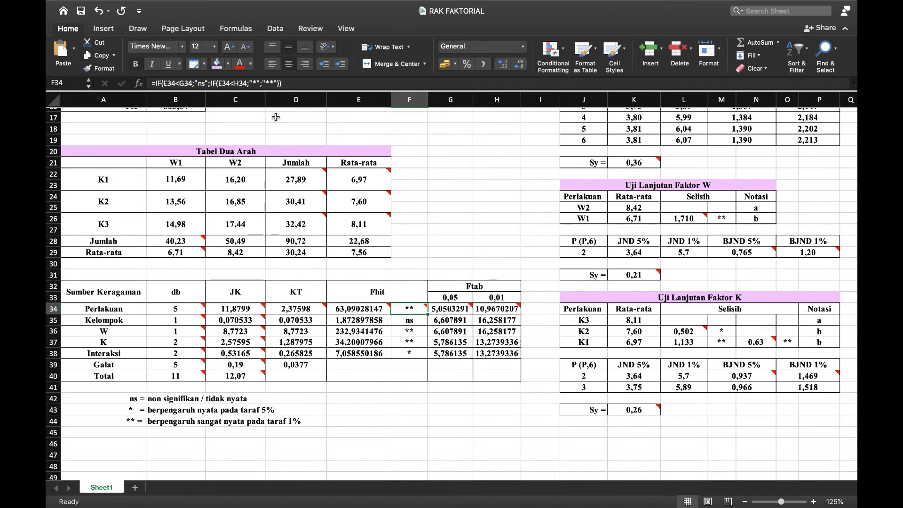
left_click(309, 83)
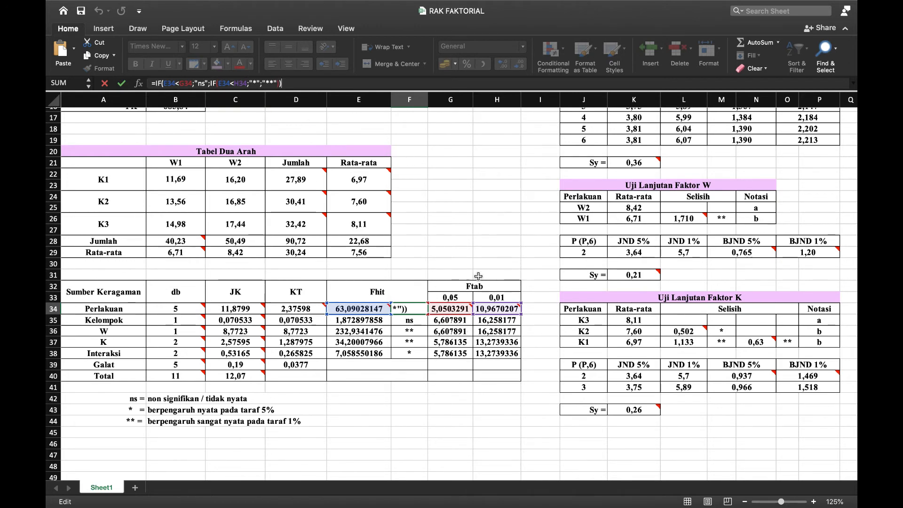
left_click(376, 407)
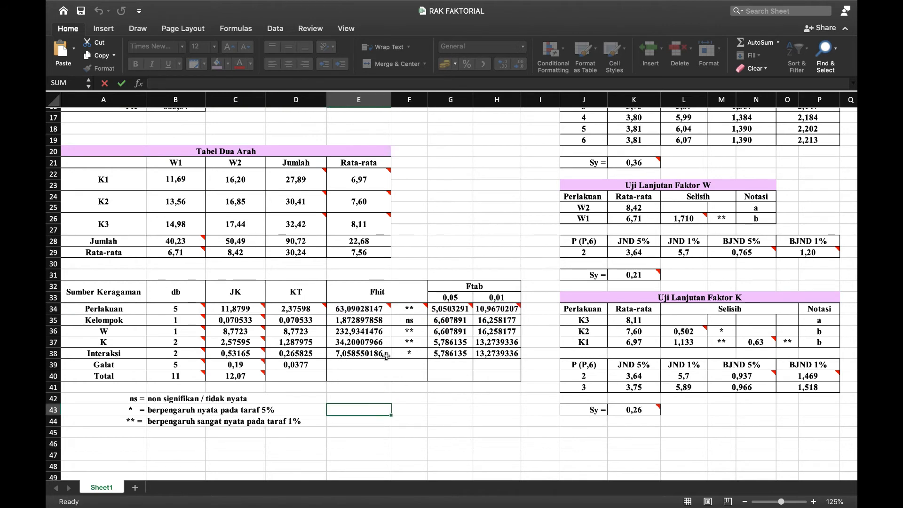
left_click(412, 310)
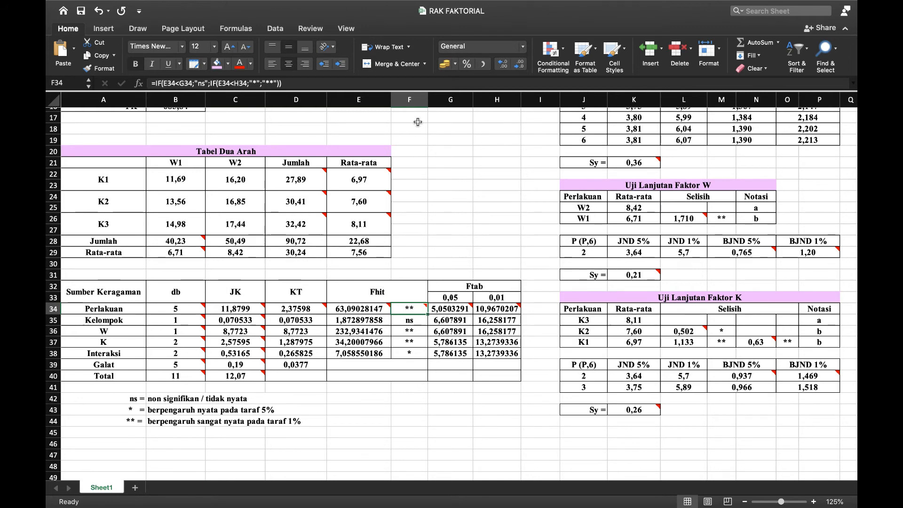
left_click(400, 422)
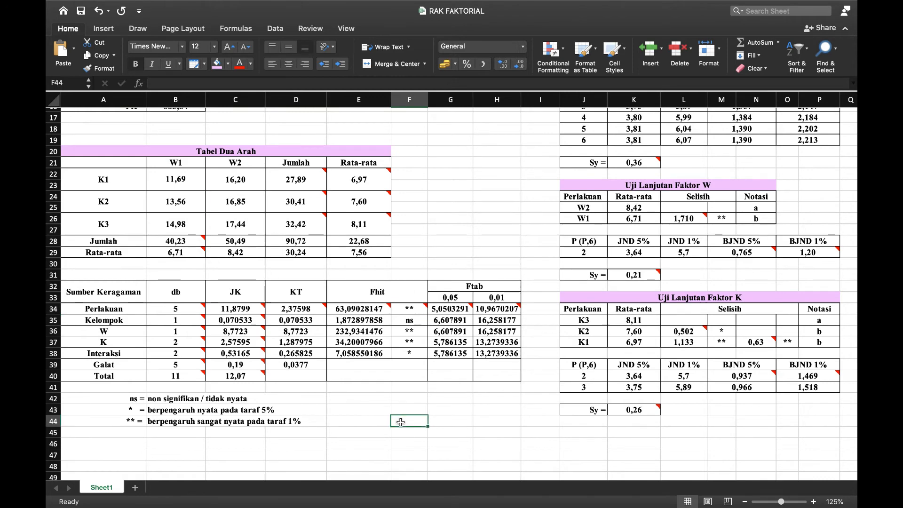
scroll(401, 414, "right", 1)
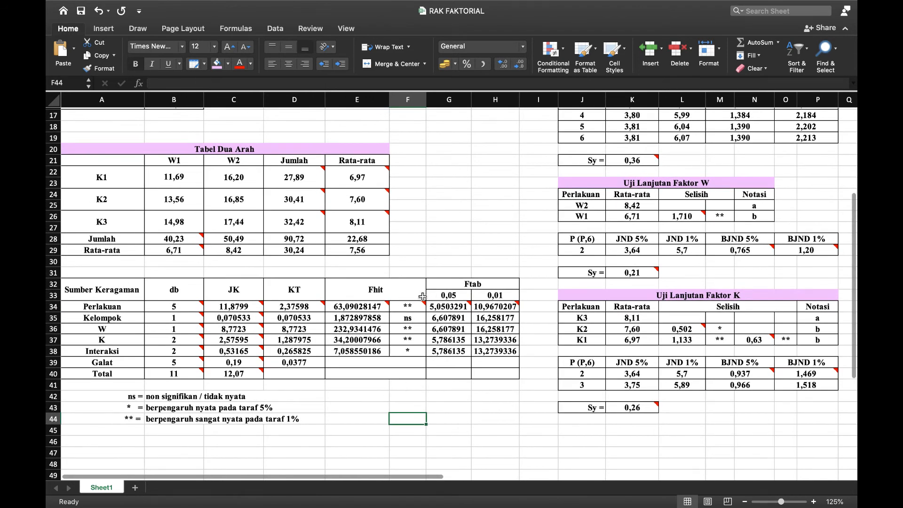
mouse_move(407, 307)
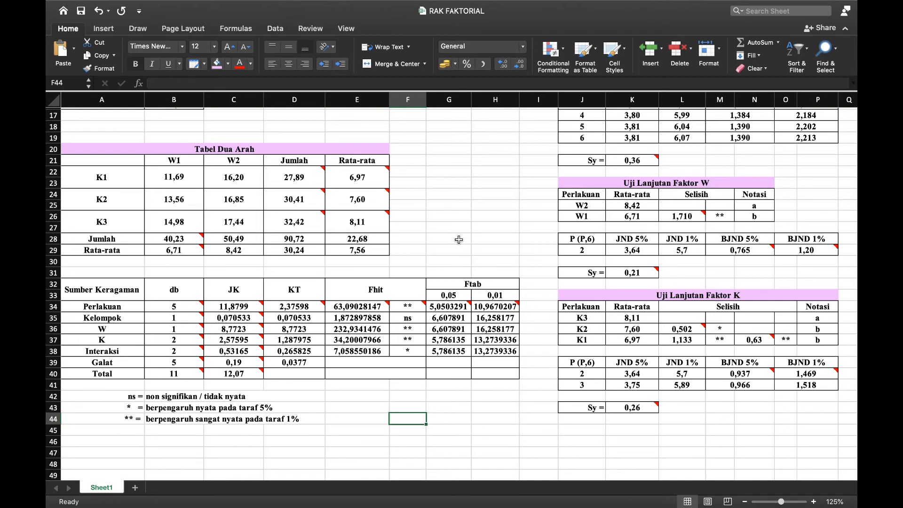
Step: Look over the follow-up test tables Uji Lanjutan Interaksi, Faktor W and Faktor K, including their JND, BJND and Sy values
scroll(459, 240, "up", 8)
scroll(459, 240, "right", 5)
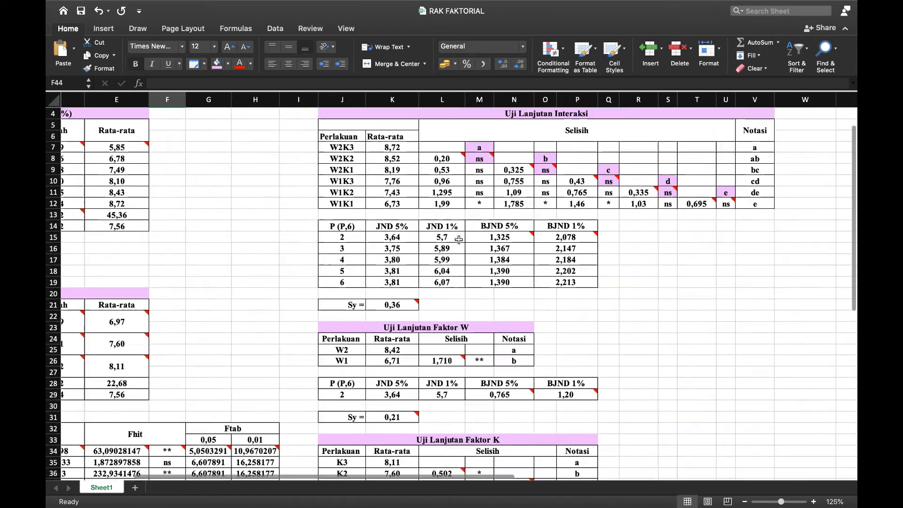
scroll(459, 240, "right", 3)
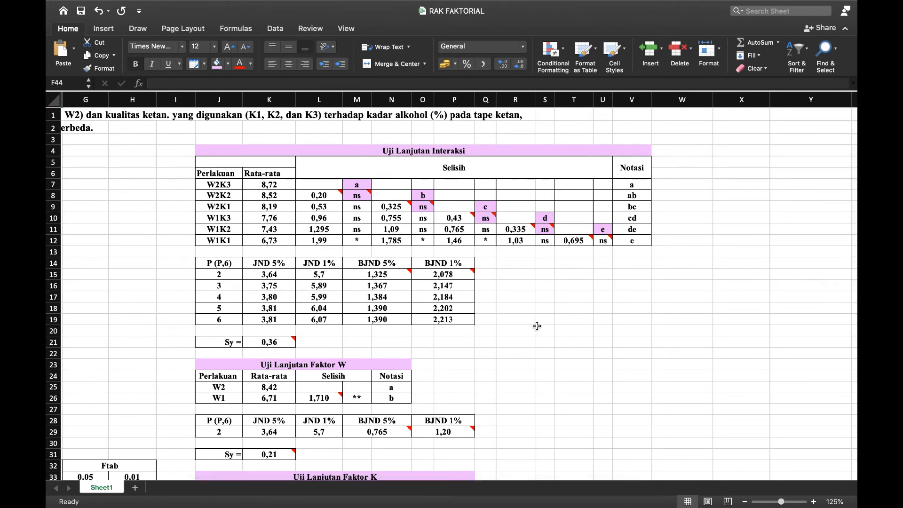
scroll(537, 326, "down", 2)
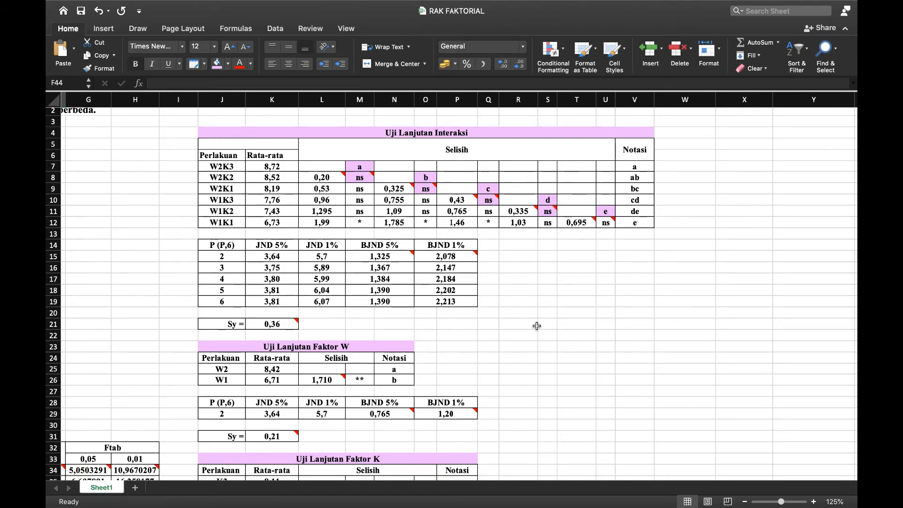
scroll(347, 293, "left", 2)
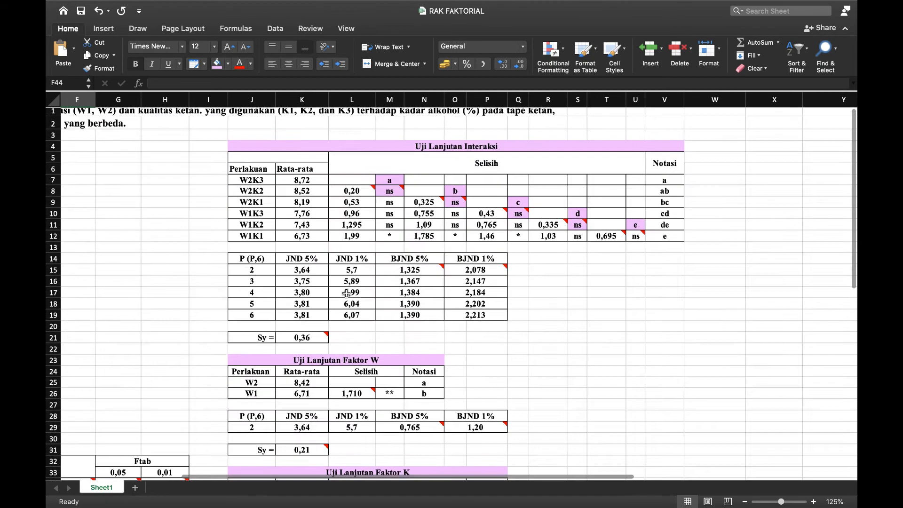
scroll(346, 293, "down", 5)
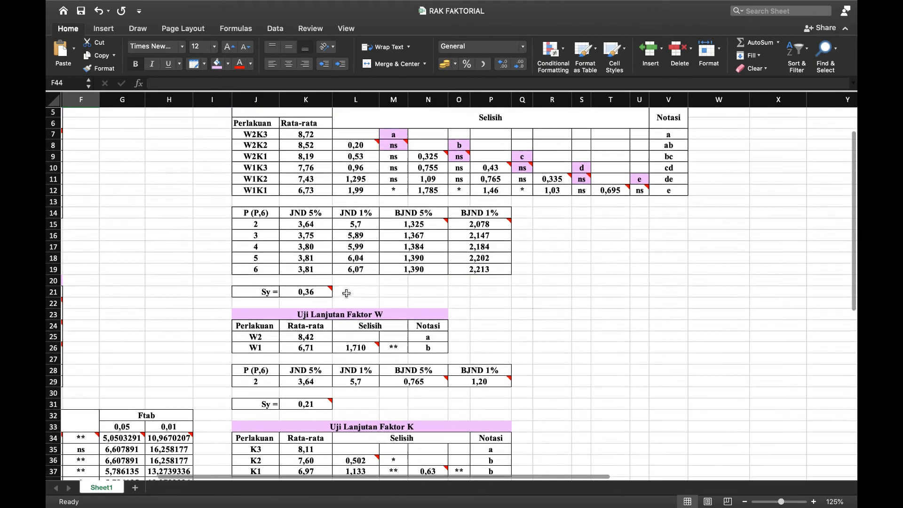
scroll(346, 294, "down", 2)
scroll(347, 294, "up", 6)
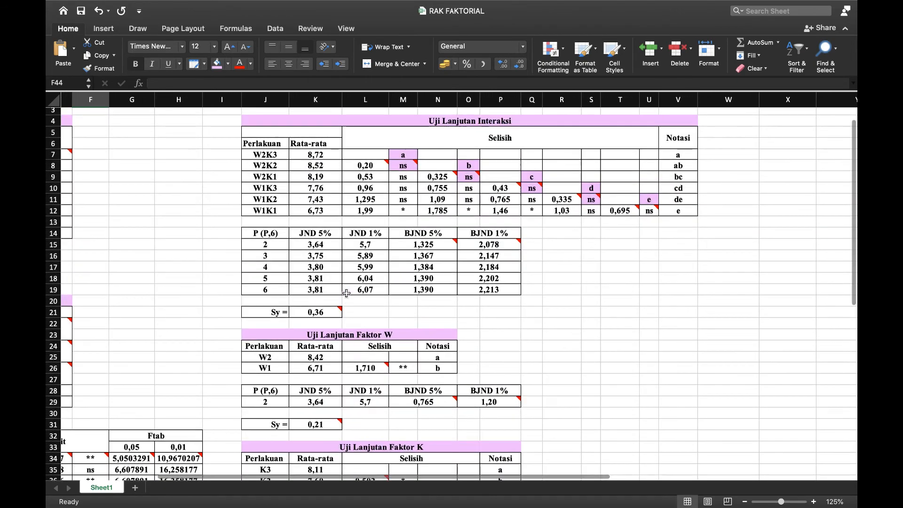
Step: Compare the ordering of the Perlakuan means in the Uji Lanjutan Interaksi table with the Rata-rata column of the research data table
left_click(273, 143)
scroll(222, 256, "left", 3)
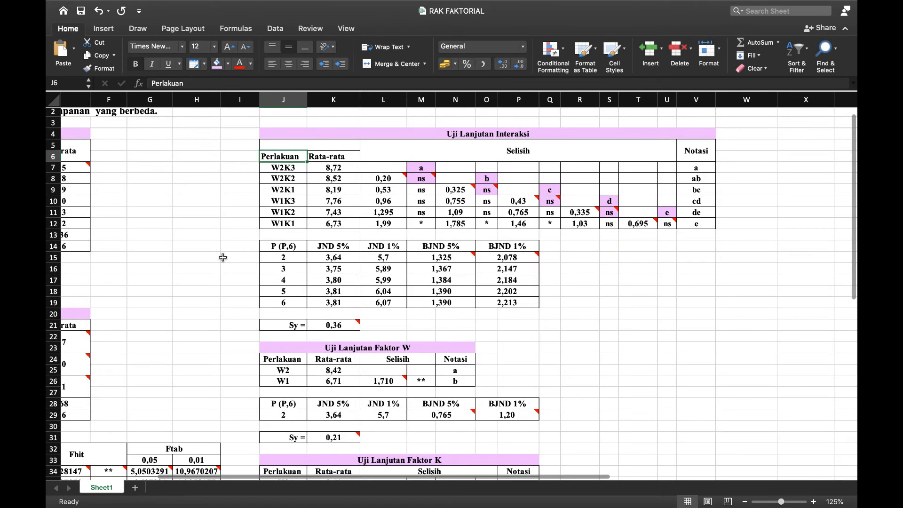
scroll(210, 272, "left", 6)
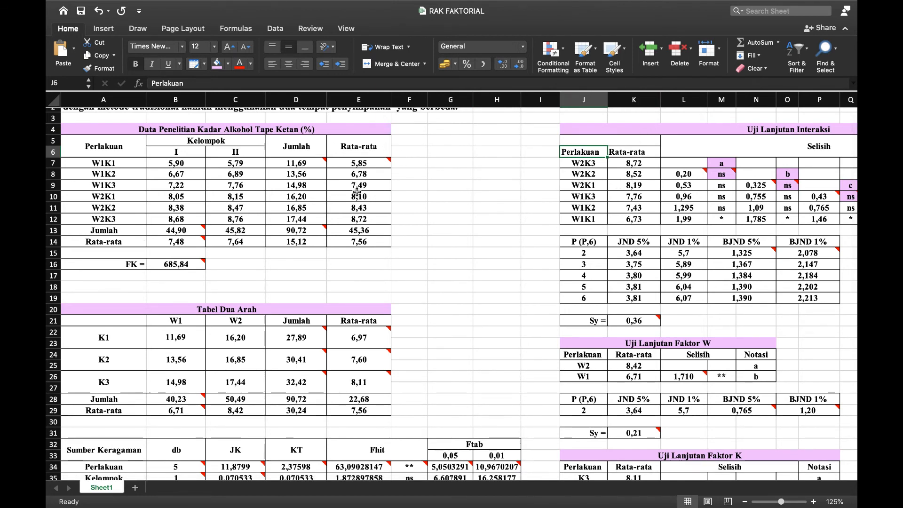
left_click(643, 197)
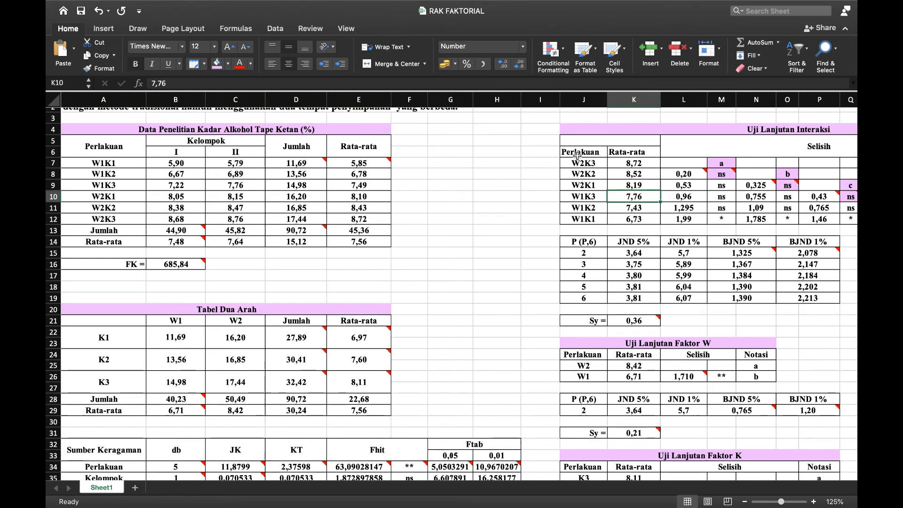
scroll(577, 154, "right", 1)
scroll(577, 154, "down", 1)
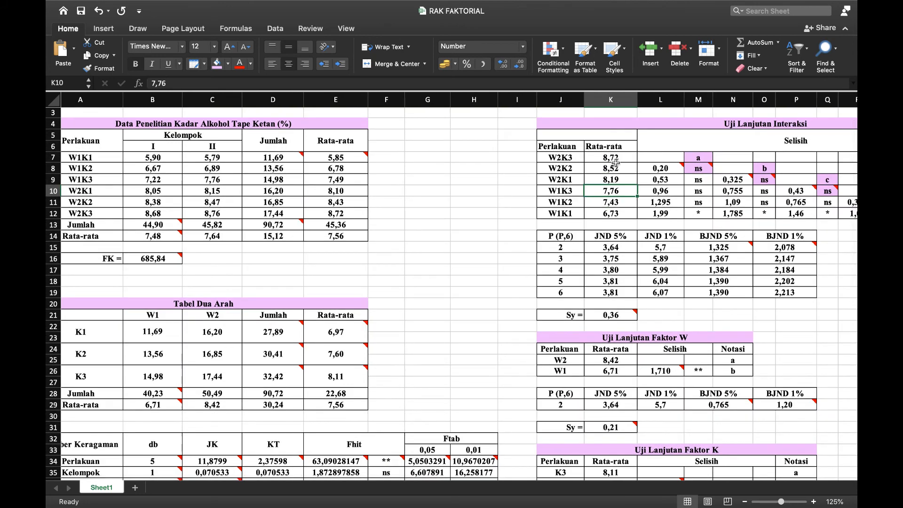
Step: Examine the first Selisih column of Uji Lanjutan Interaksi, tracing the references in L8 and checking the formula in L11
scroll(492, 215, "right", 5)
scroll(492, 215, "down", 1)
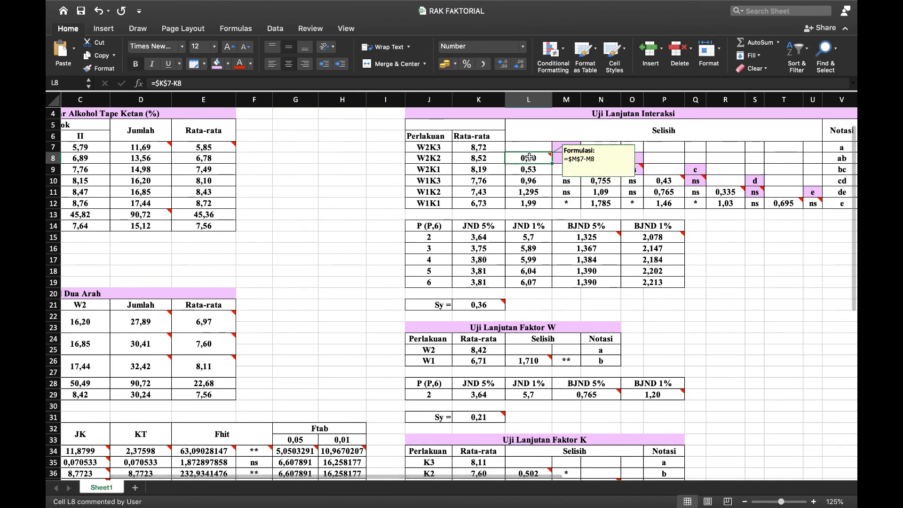
double_click(530, 158)
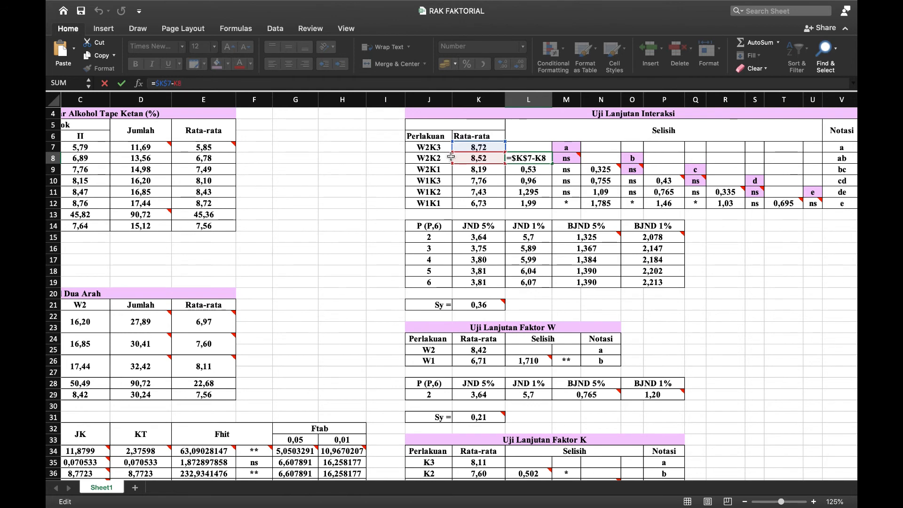
left_click(541, 190)
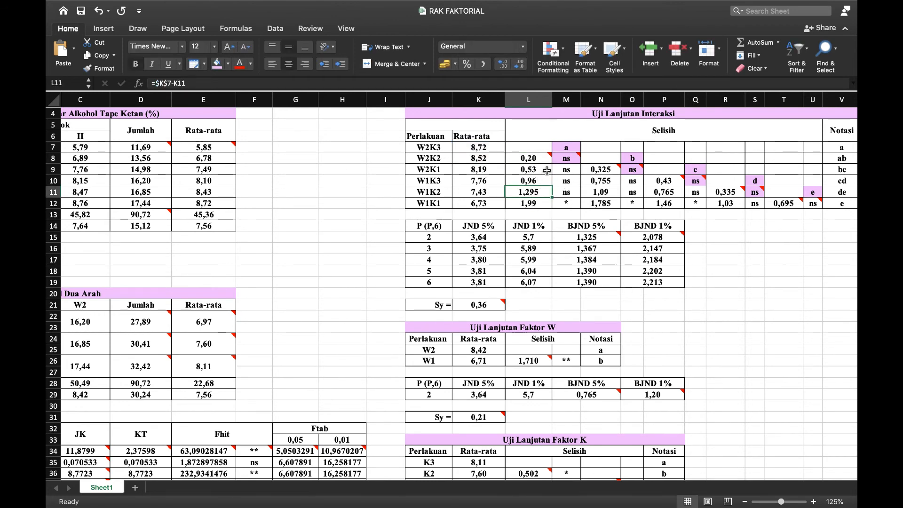
Step: Examine the last Selisih formula of Uji Lanjutan Interaksi in cell T12, tracing its references to the W1K2 and W1K1 means
scroll(547, 171, "down", 1)
scroll(546, 170, "right", 1)
scroll(546, 170, "right", 1)
scroll(547, 170, "up", 1)
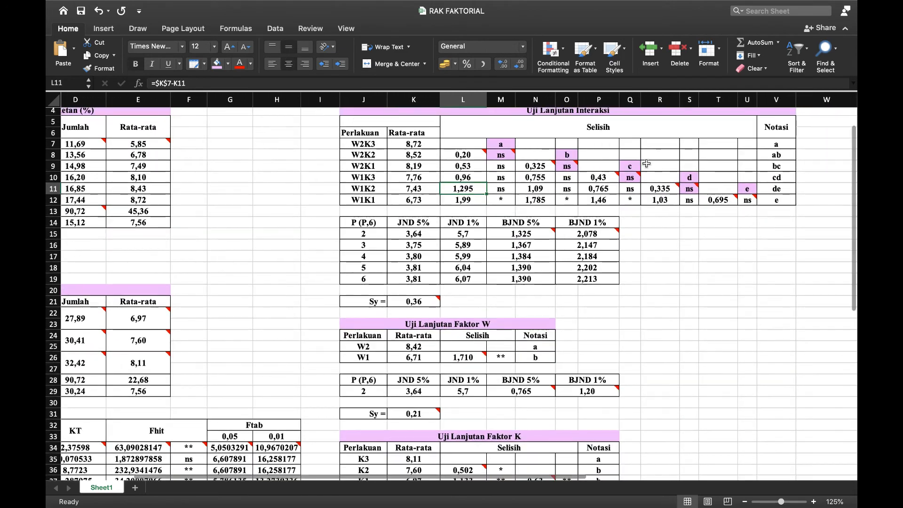
left_click(716, 201)
double_click(716, 201)
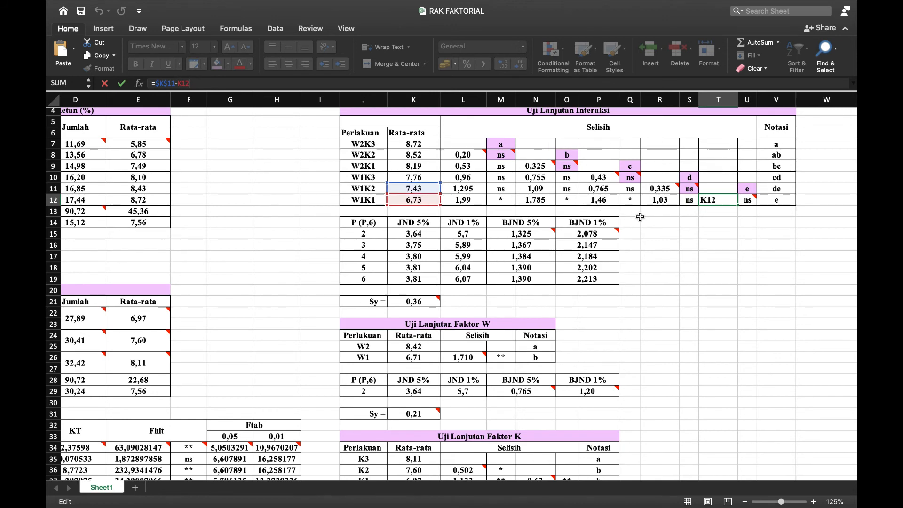
left_click(657, 244)
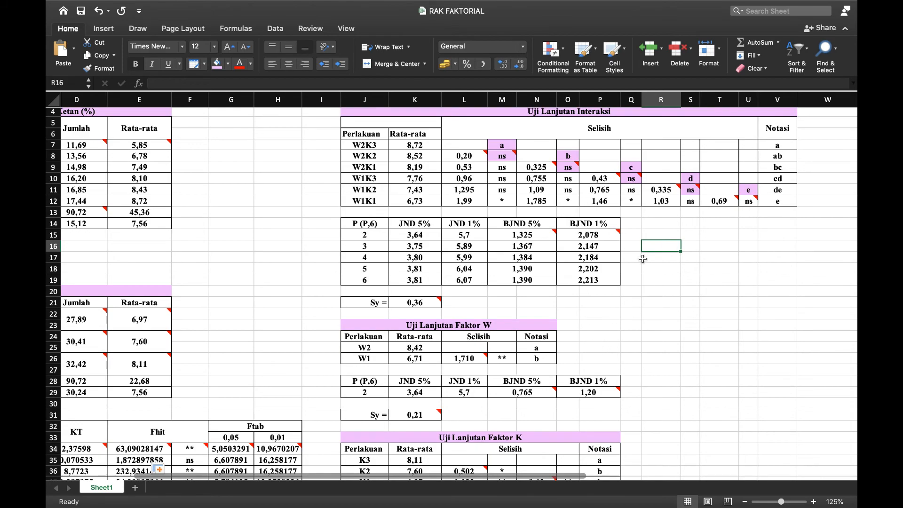
Step: Check the W2 mean in cell K25 of Uji Lanjutan Faktor W against the Rata-rata row of Tabel Dua Arah
scroll(643, 297, "down", 1)
scroll(643, 297, "down", 5)
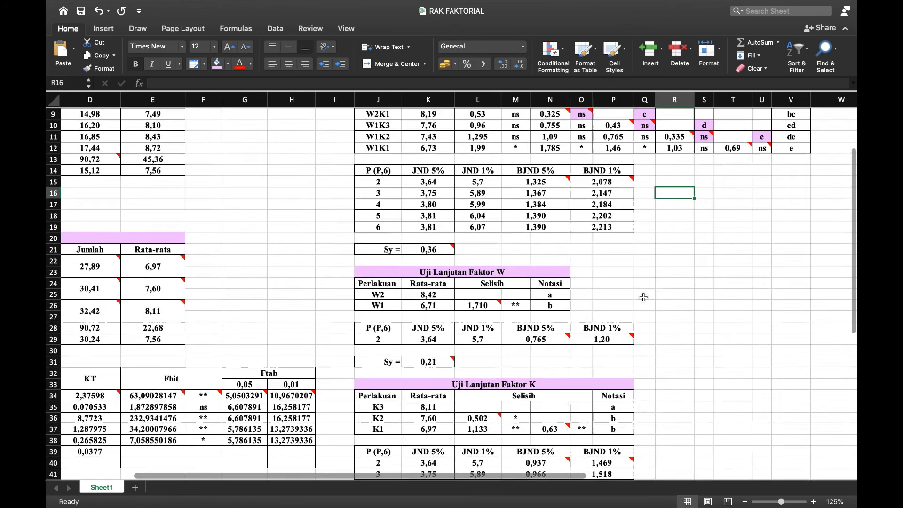
scroll(492, 274, "down", 3)
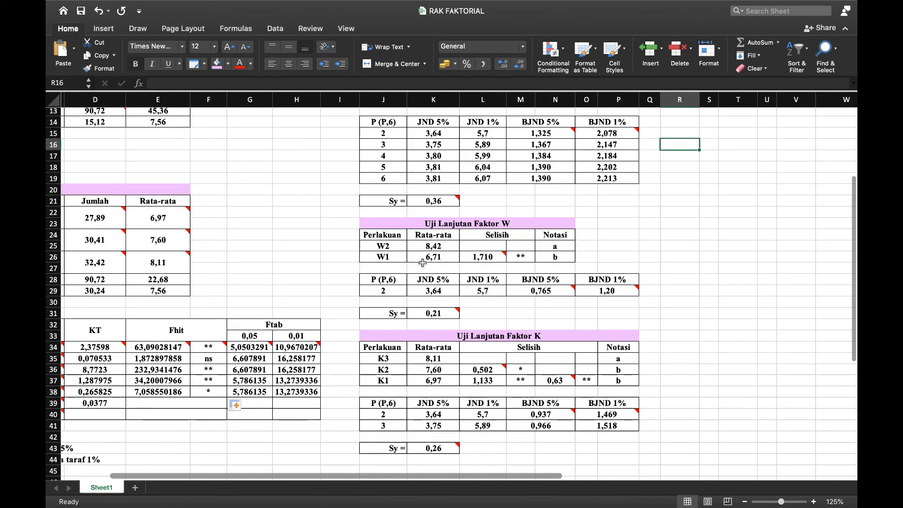
scroll(410, 258, "down", 3)
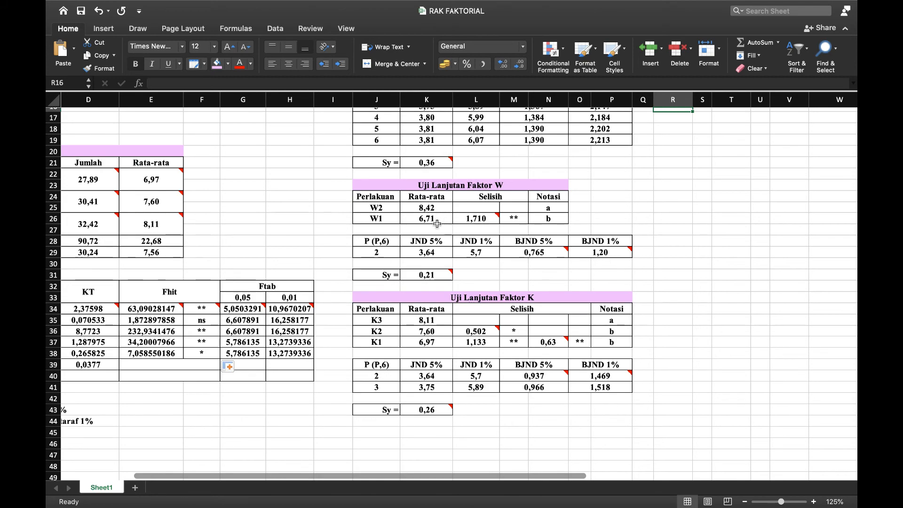
left_click(427, 211)
scroll(427, 211, "left", 5)
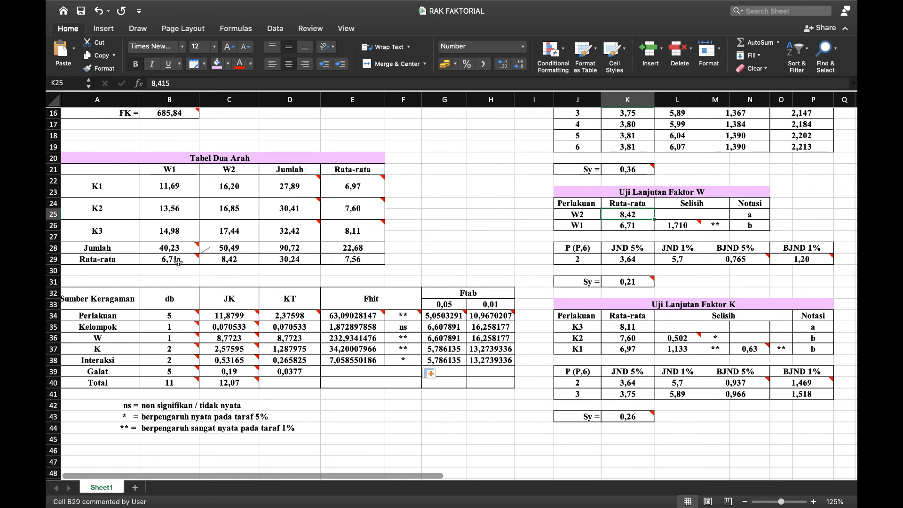
mouse_move(178, 262)
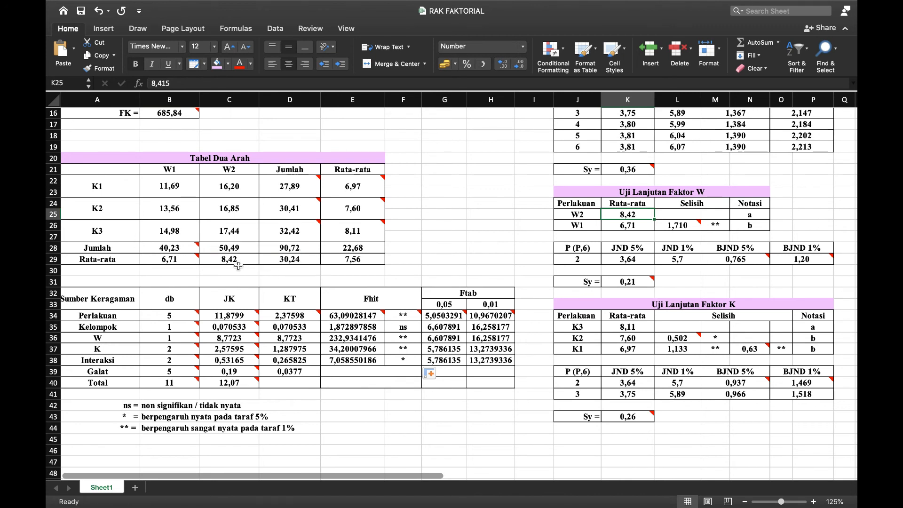
Step: Check the K3 mean in cell K35 of Uji Lanjutan Faktor K and compare the factor means with Tabel Dua Arah's Rata-rata column
scroll(580, 256, "down", 4)
scroll(580, 257, "right", 1)
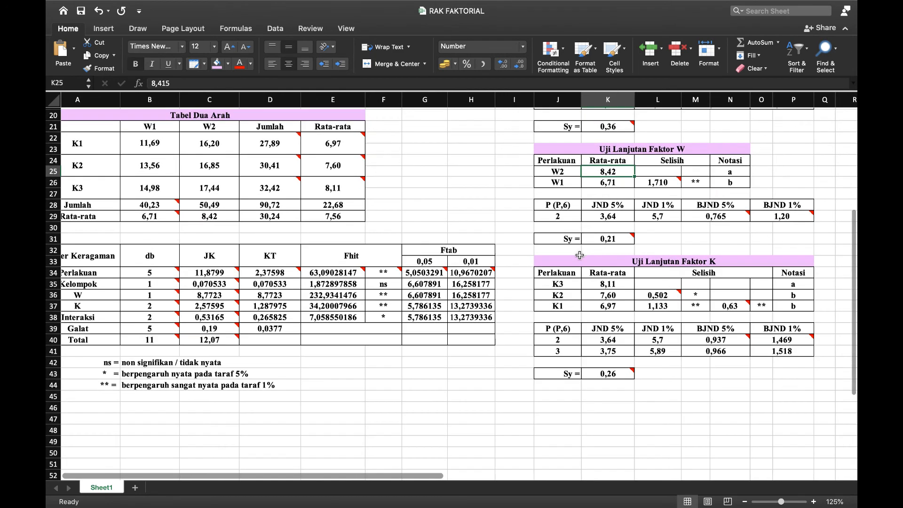
left_click(599, 287)
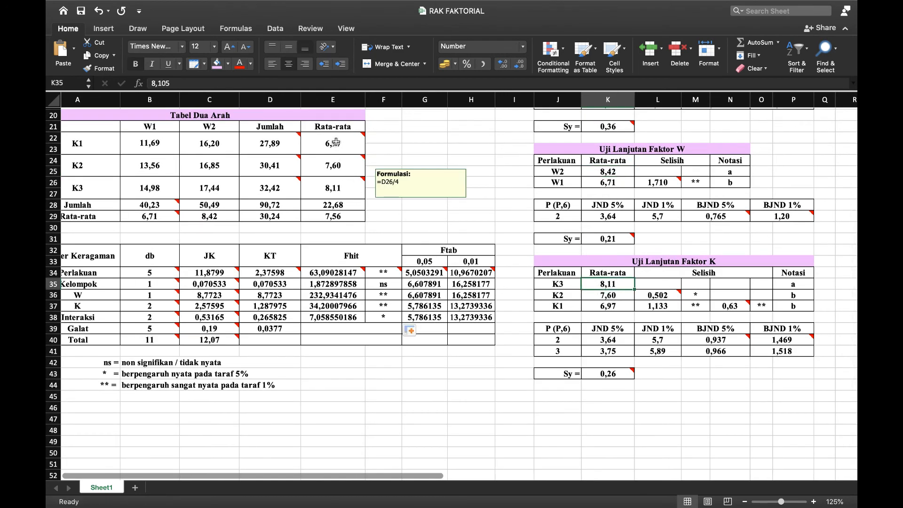
mouse_move(345, 165)
scroll(607, 265, "right", 1)
scroll(606, 264, "down", 1)
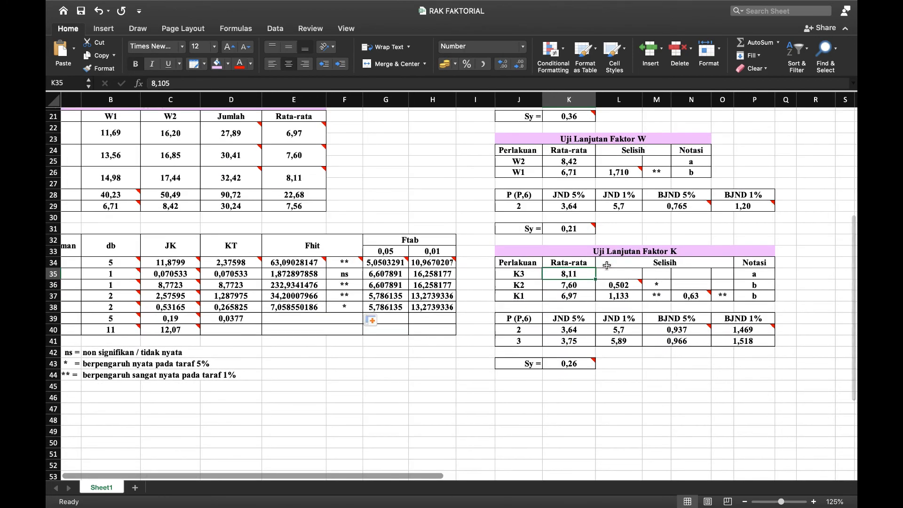
Step: Check the Selisih formula in cell N37 of Uji Lanjutan Faktor K and look over the Faktor W and Interaksi tests above
scroll(607, 265, "down", 3)
scroll(606, 265, "right", 2)
left_click(607, 265)
scroll(607, 265, "up", 4)
scroll(607, 265, "right", 2)
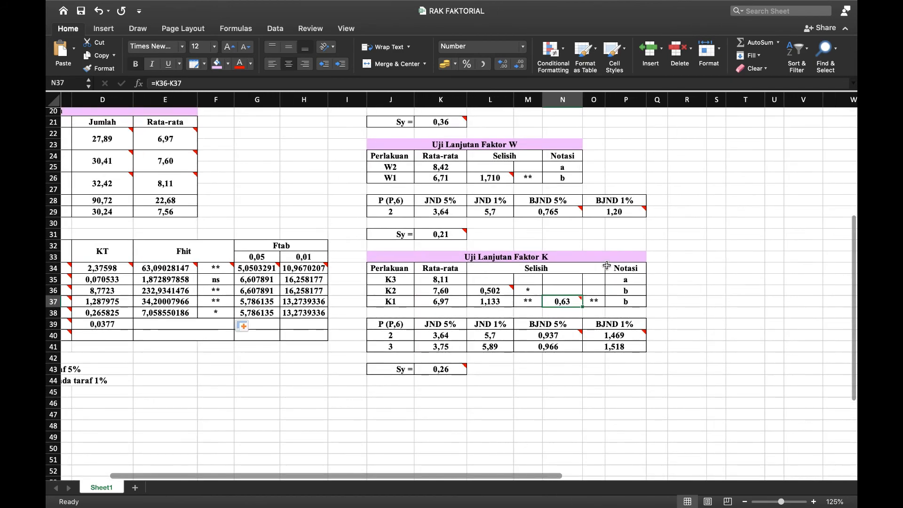
scroll(606, 265, "up", 5)
scroll(606, 266, "right", 2)
scroll(606, 265, "up", 3)
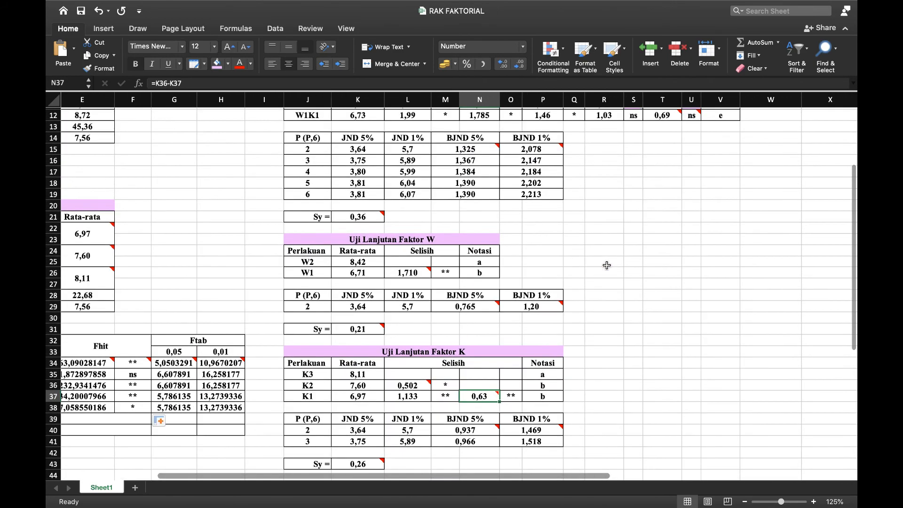
scroll(607, 265, "right", 2)
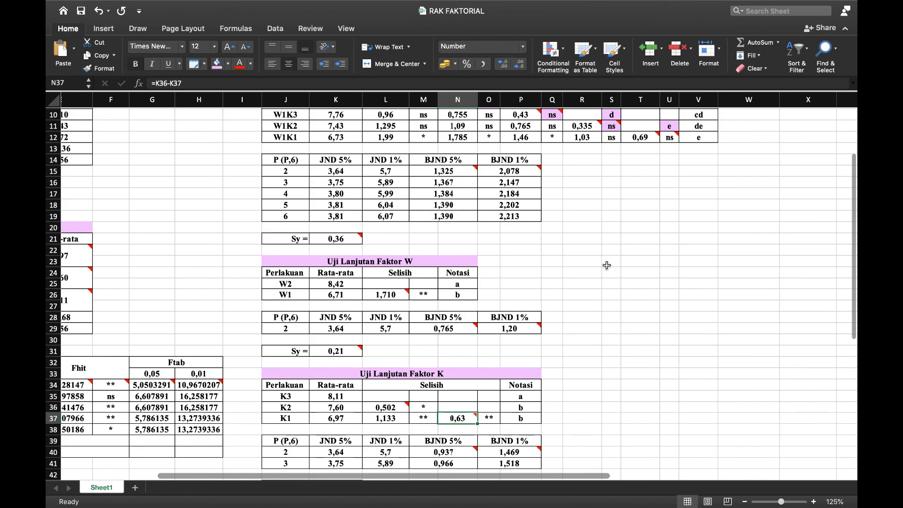
Step: Review Tabel Dua Arah and the Sumber Keragaman table, including the Fhit significance marks and the legend below it
scroll(606, 265, "down", 5)
scroll(607, 266, "left", 4)
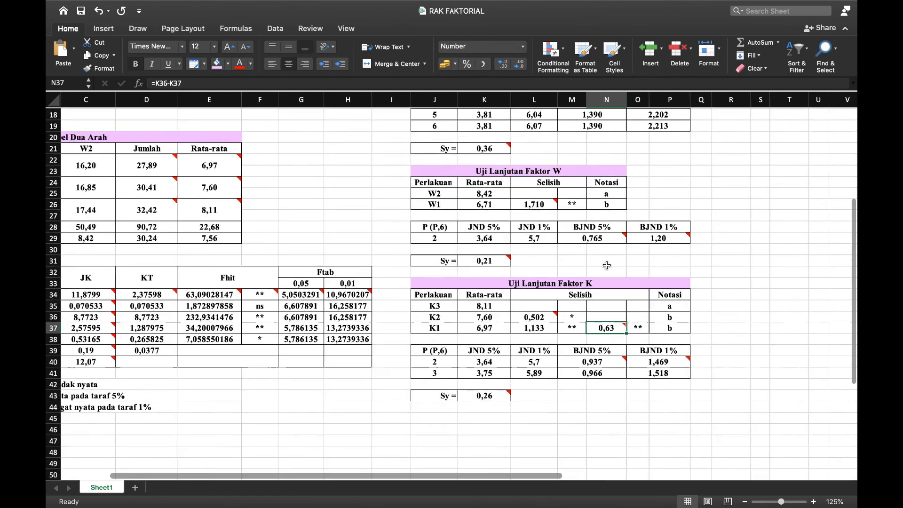
scroll(368, 339, "left", 2)
scroll(368, 339, "left", 2)
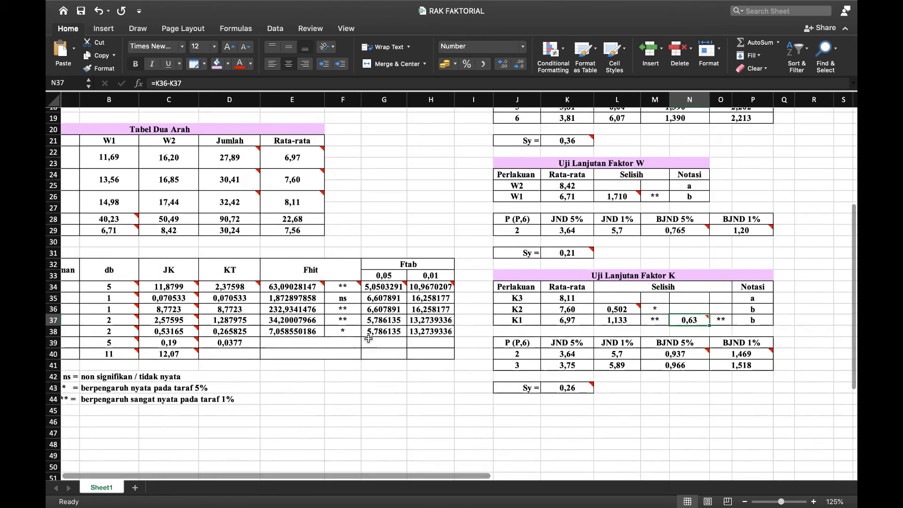
scroll(368, 279, "left", 2)
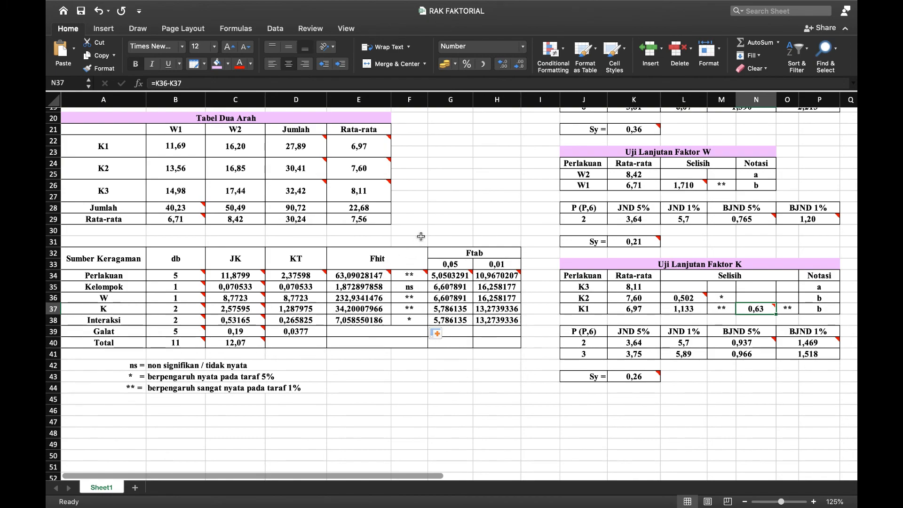
scroll(429, 221, "up", 4)
scroll(430, 221, "down", 3)
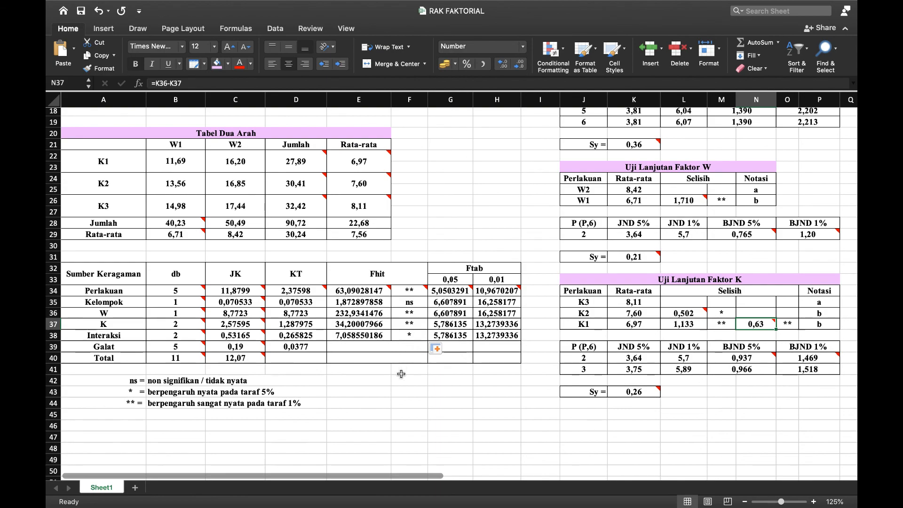
Step: Examine the Uji Lanjutan Interaksi table with its Selisih and Notasi columns, together with the BJND values below it
scroll(401, 374, "up", 5)
scroll(401, 374, "right", 3)
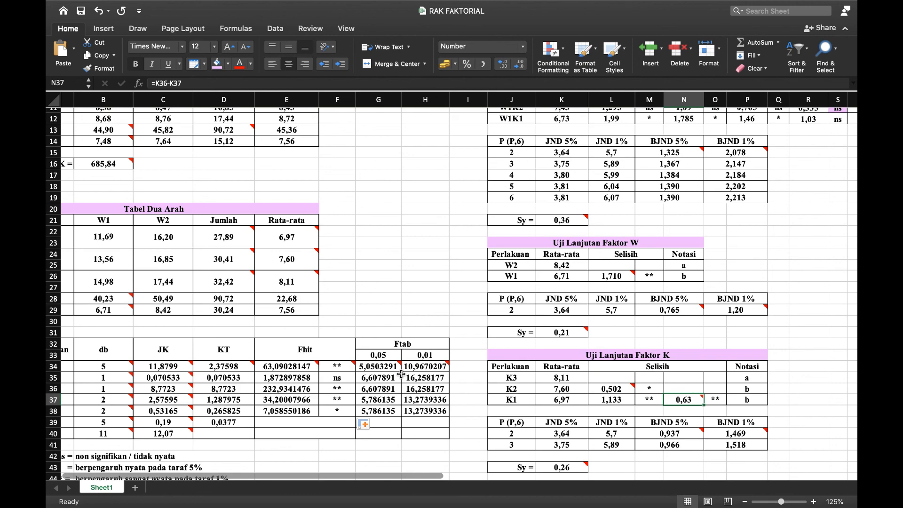
scroll(401, 374, "up", 3)
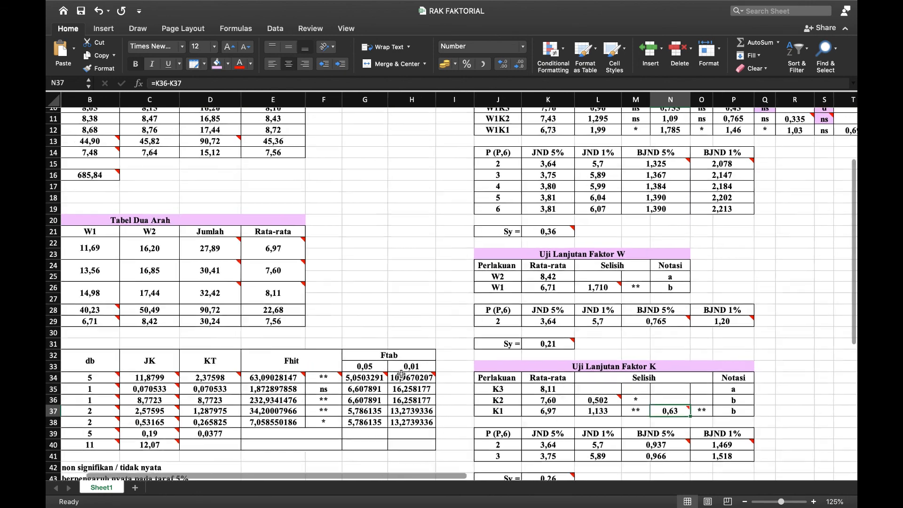
scroll(401, 374, "right", 2)
scroll(402, 374, "up", 1)
scroll(401, 374, "right", 3)
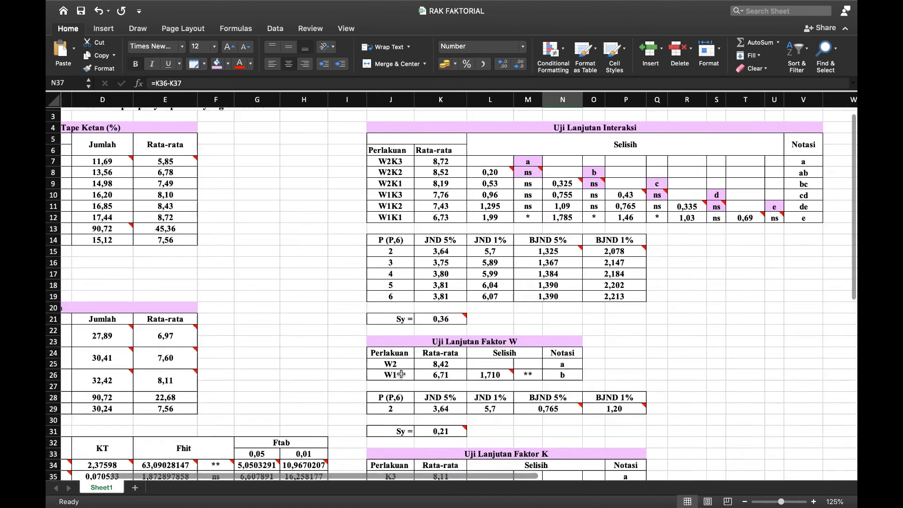